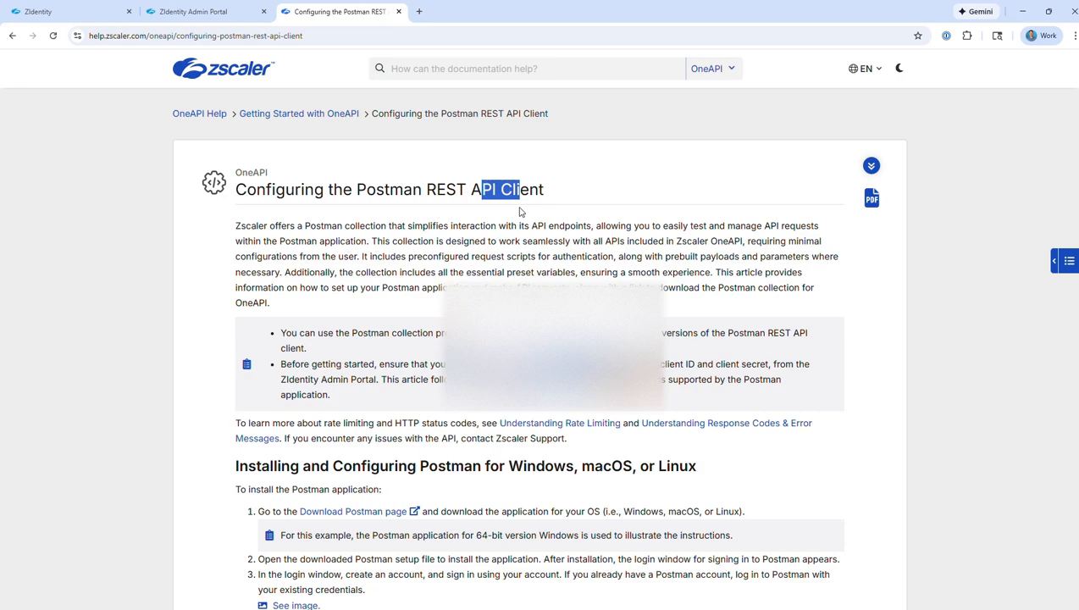
- Skim the Zscaler help article on configuring the Postman REST API client for OneAPI
left_click(543, 231)
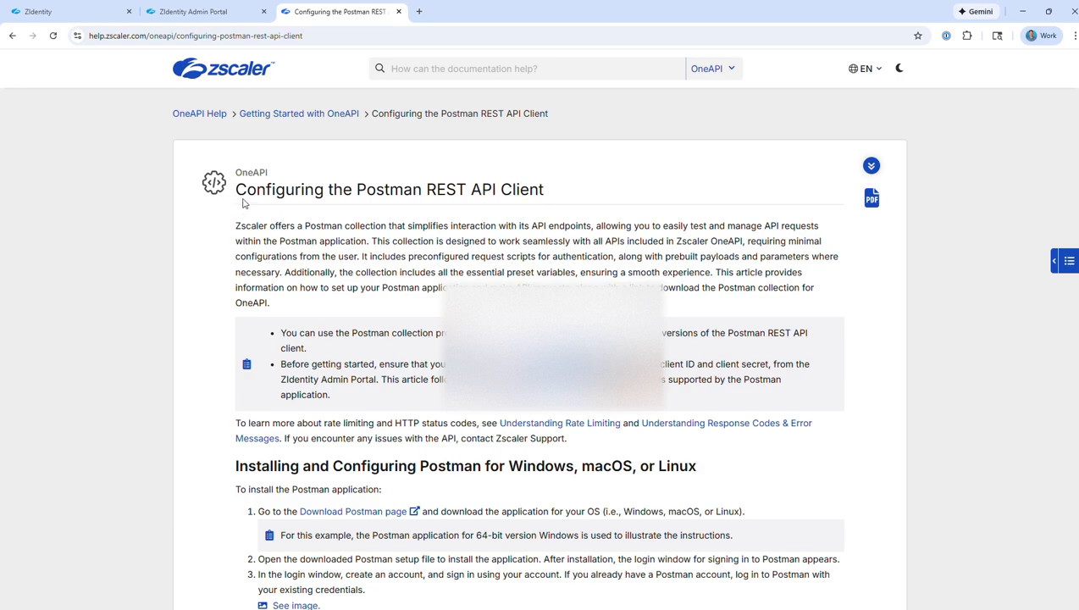
scroll(247, 216, "down", 7)
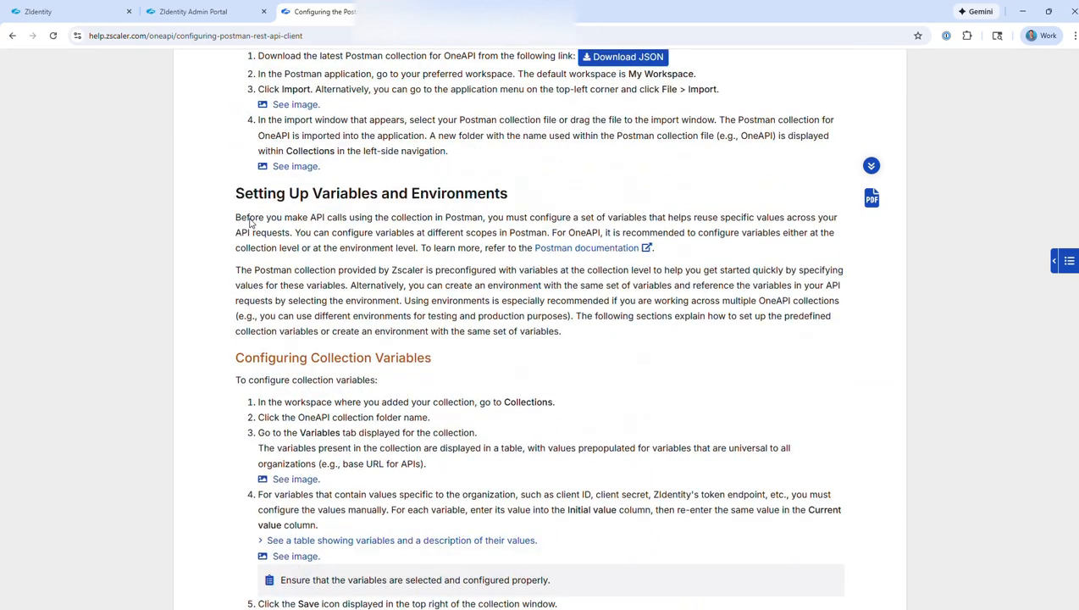
scroll(250, 222, "up", 8)
- Switch to the notes and review the setup checklist, focusing on installing Postman and downloading and importing the API collection
key("alt+Tab")
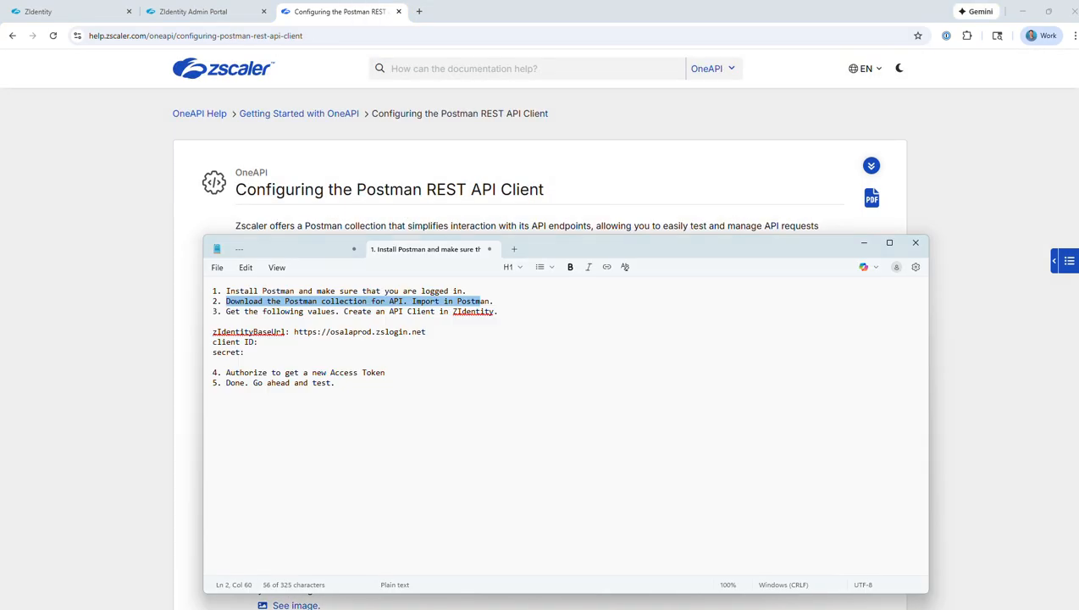
left_click(308, 438)
left_click(393, 372)
left_click_drag(393, 372, 181, 280)
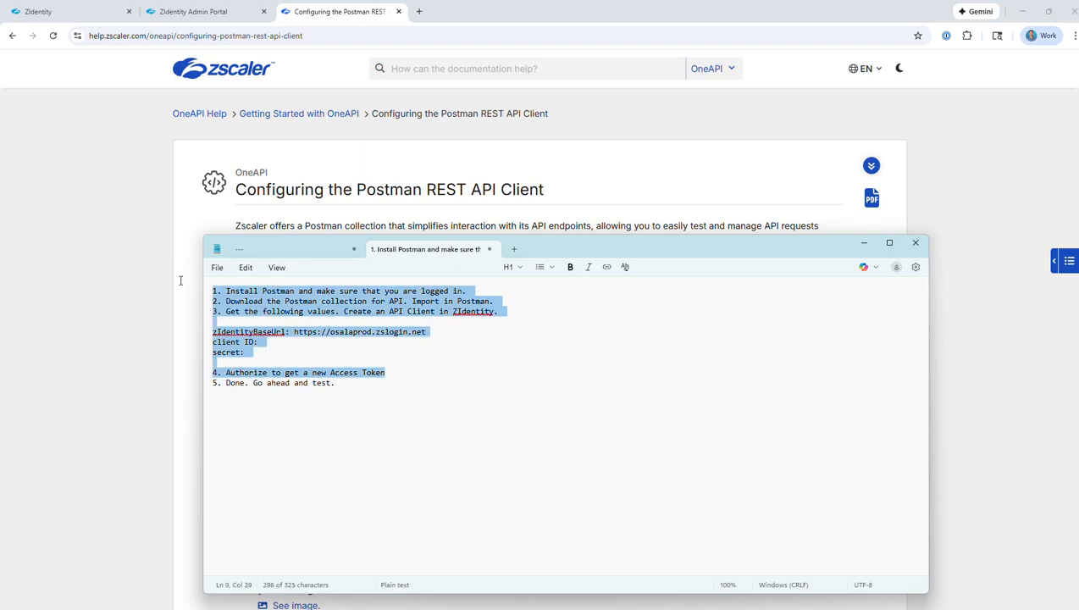
left_click(411, 362)
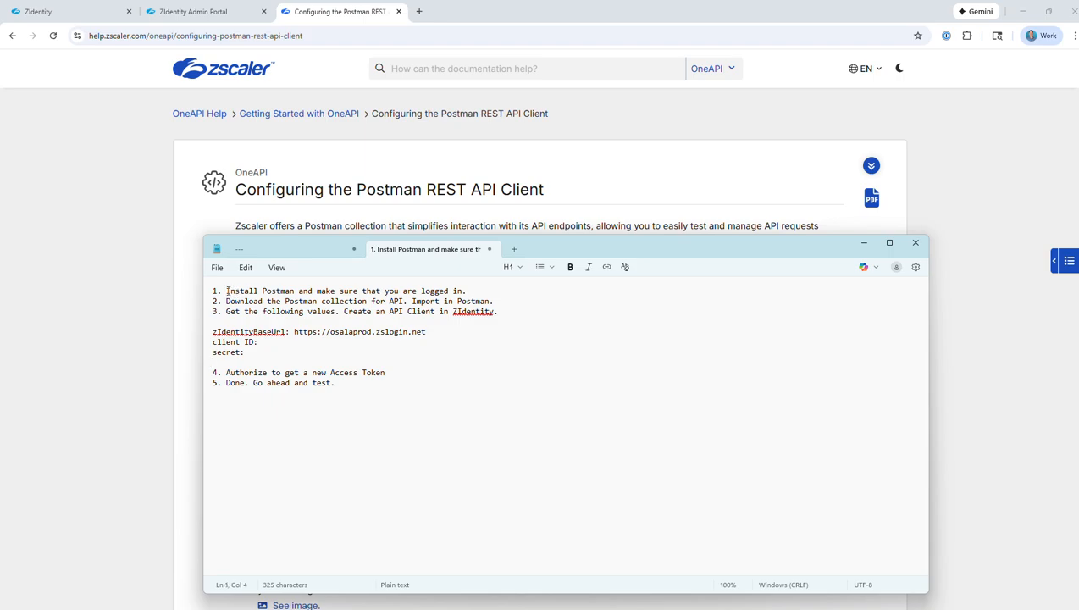
left_click_drag(227, 290, 450, 292)
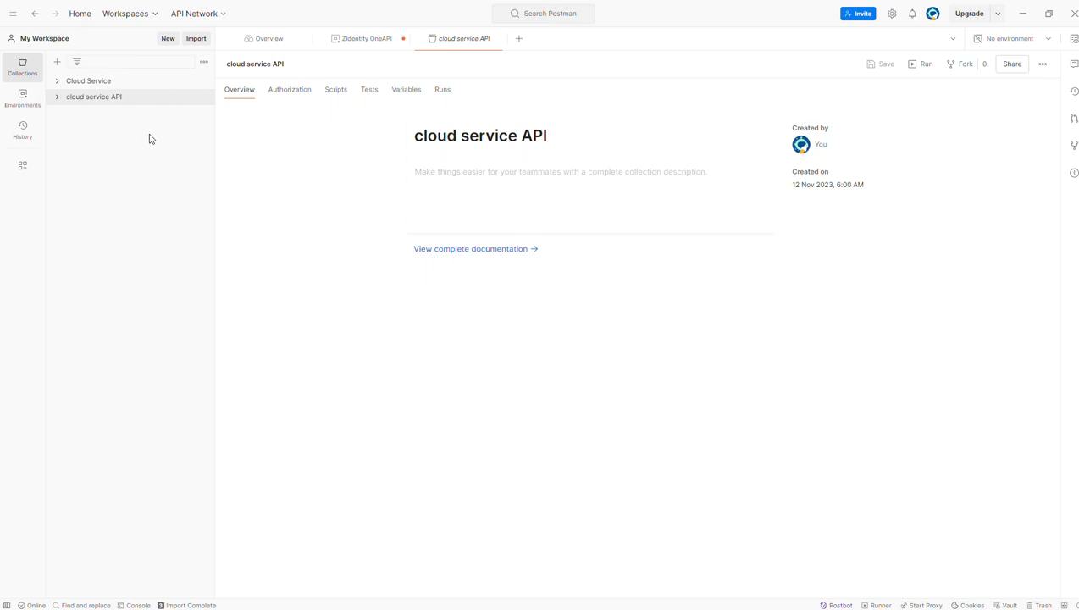
key("alt+Tab")
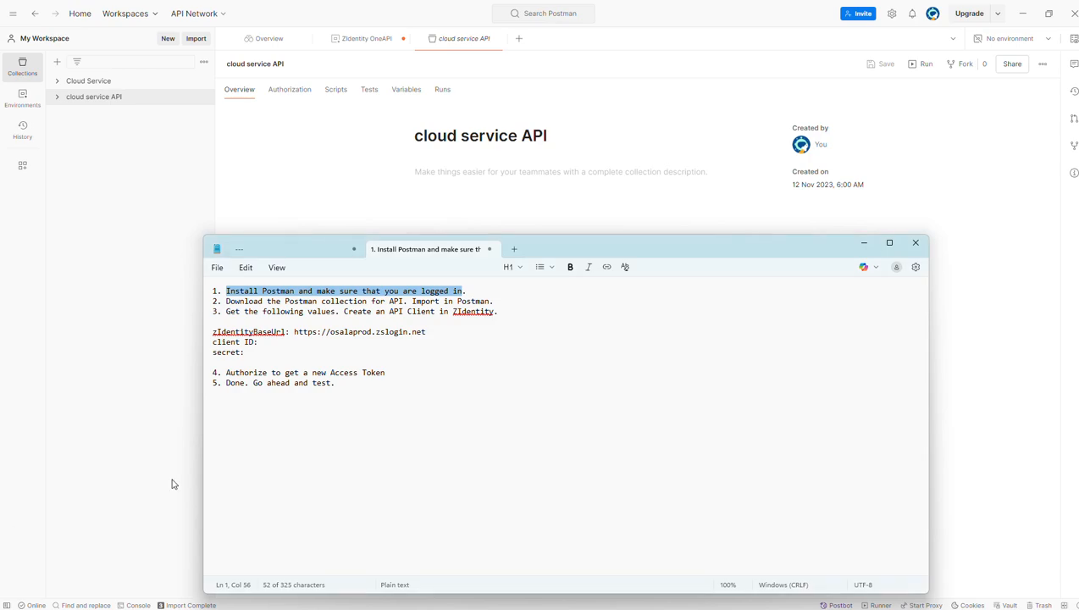
left_click(421, 408)
left_click_drag(227, 301, 369, 299)
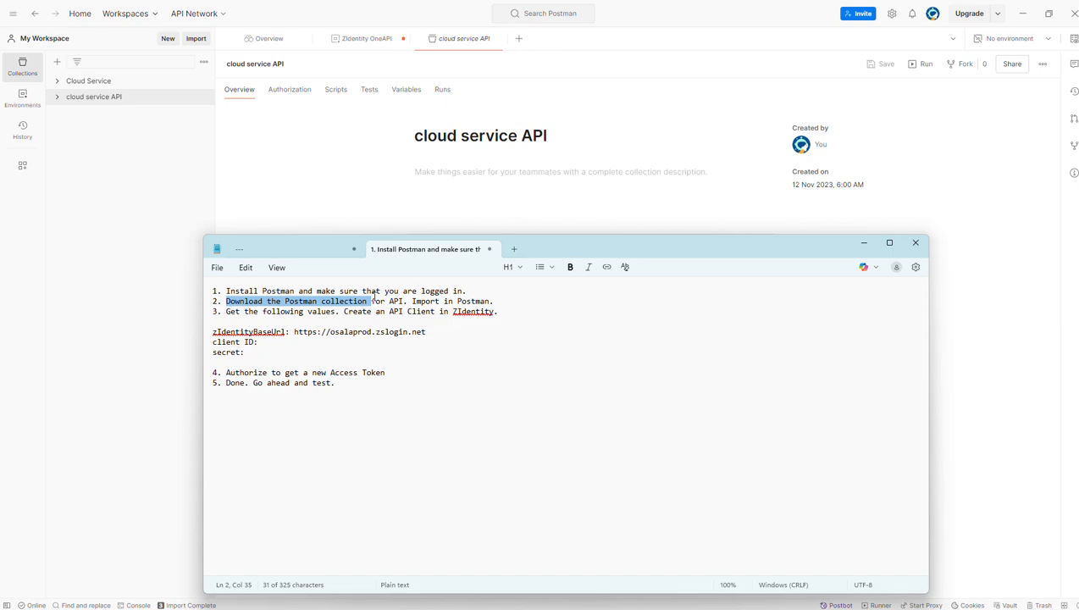
left_click_drag(226, 301, 480, 301)
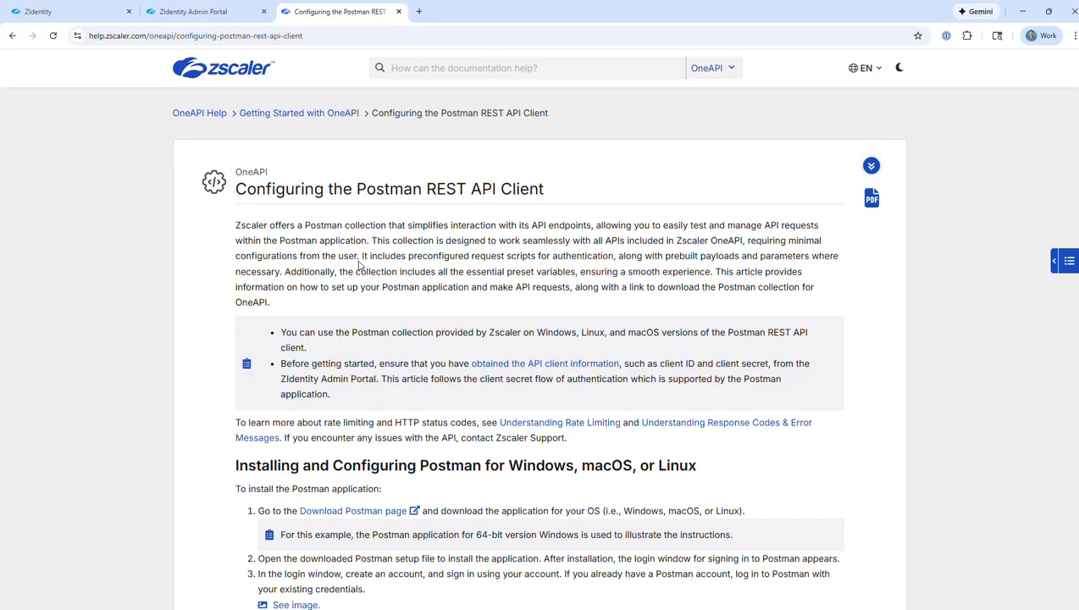
- Find the collection download section in the help article, import the collection file into Postman's My Workspace, and open Updated OneAPI Collection
scroll(371, 268, "down", 5)
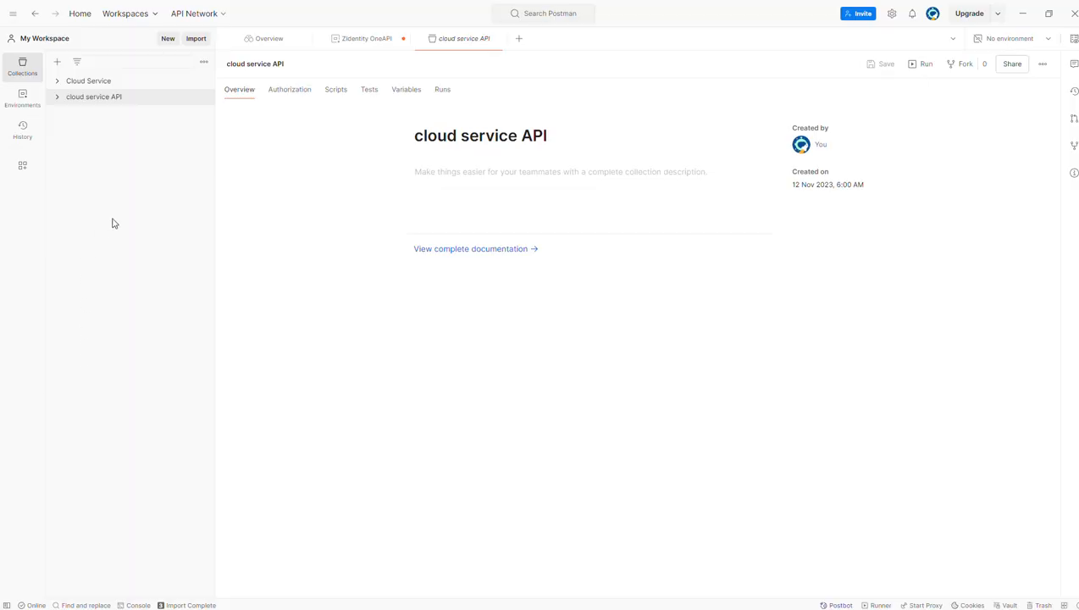
left_click(194, 38)
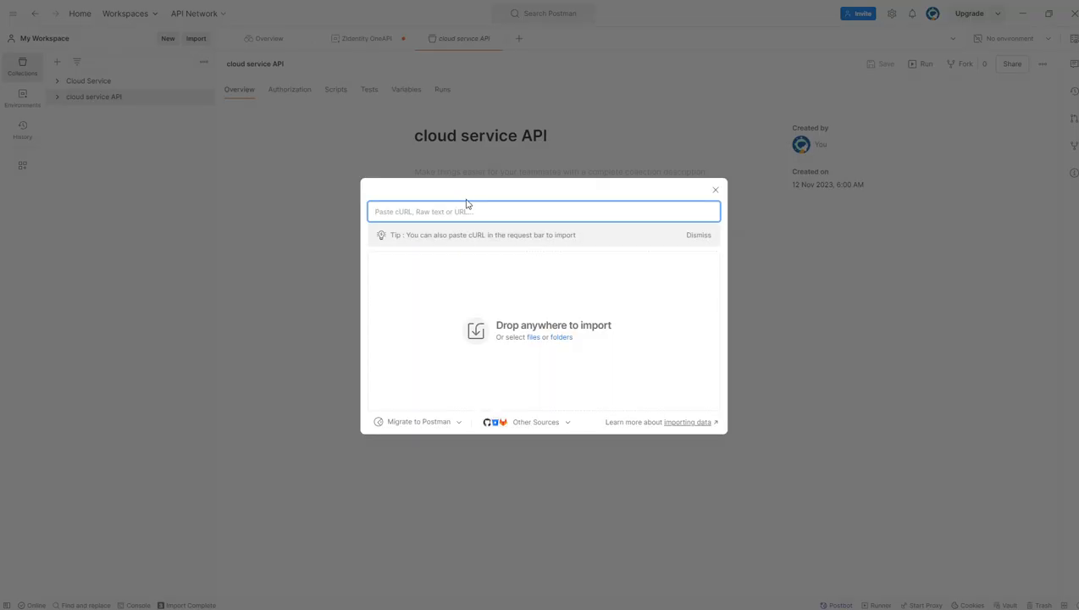
left_click(534, 337)
double_click(152, 106)
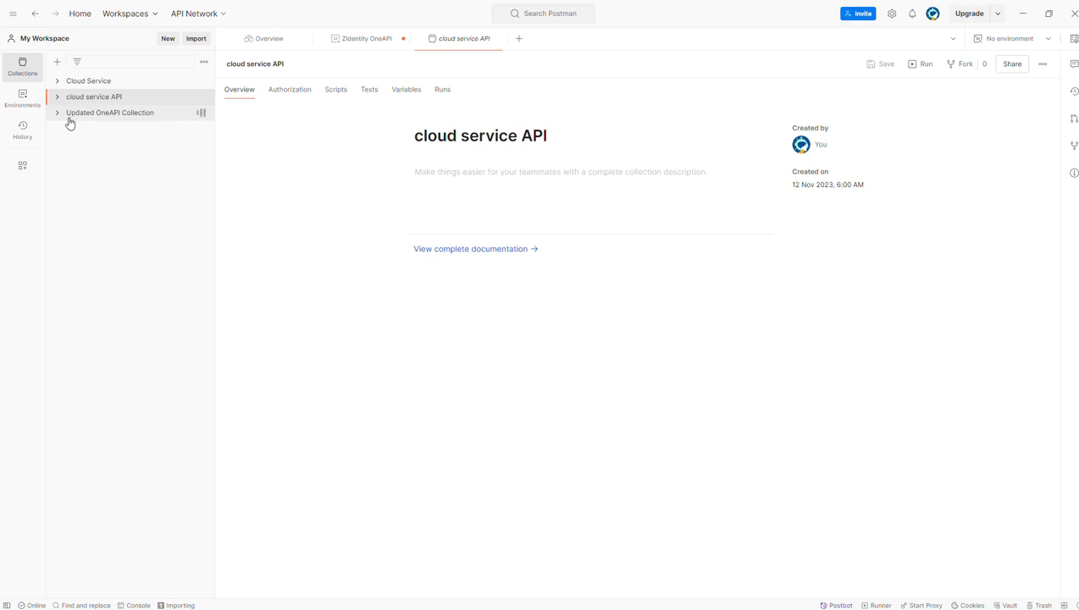
left_click(133, 118)
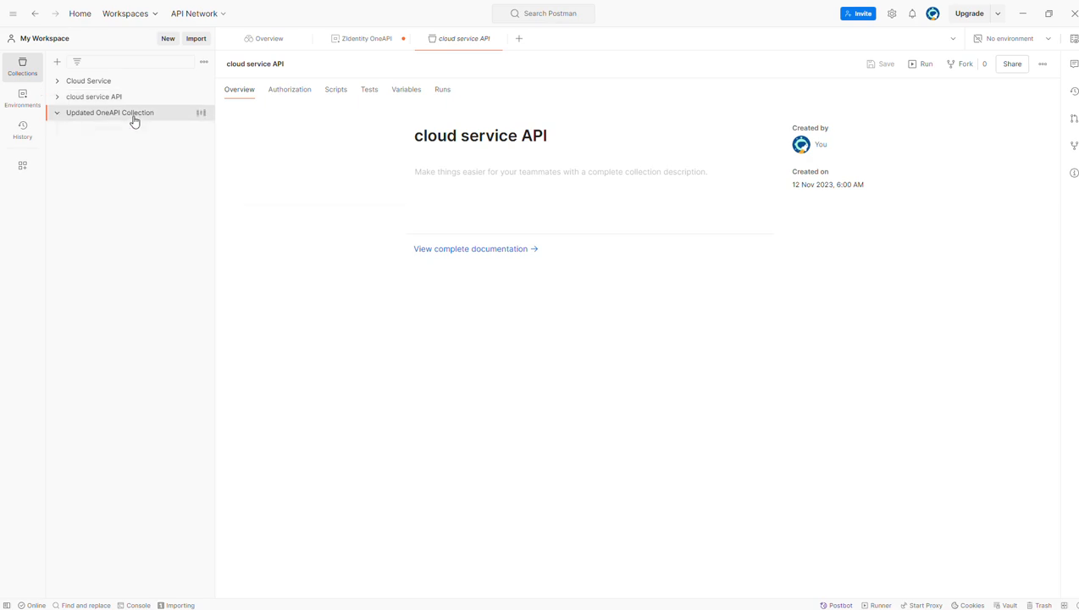
- Switch to the notes and review checklist item 3, covering the zIdentityBaseUrl, client ID and secret values and the ZIdentity API client
key("alt+Tab")
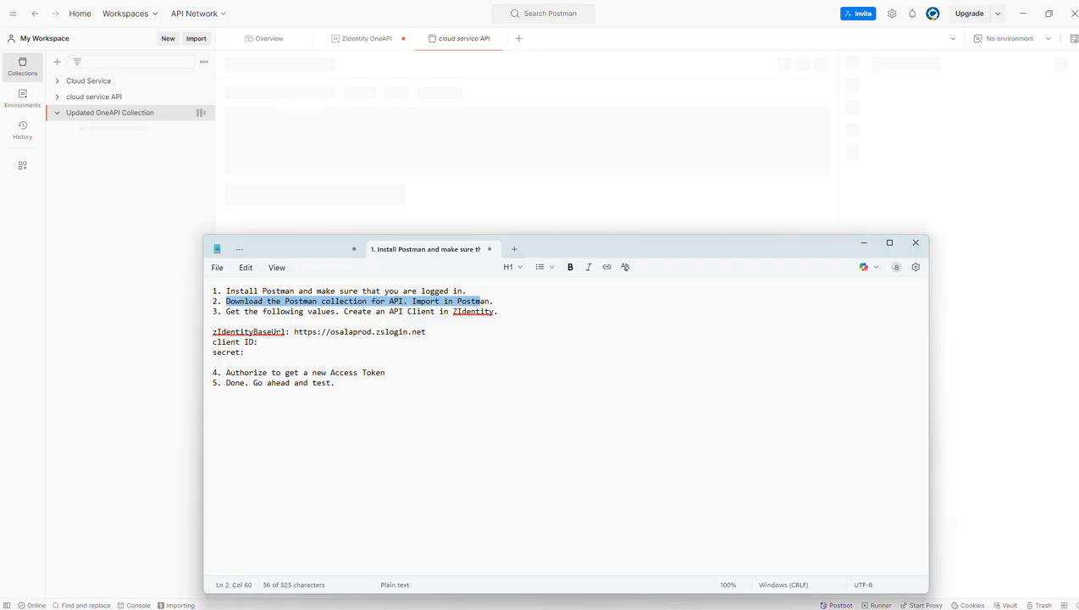
left_click(345, 343)
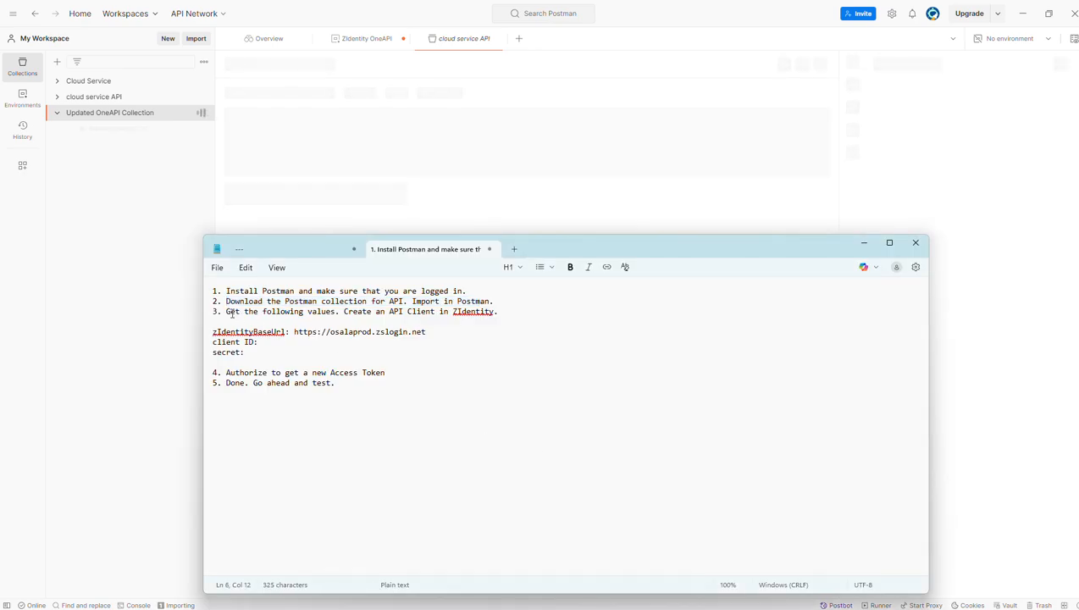
left_click(250, 352)
left_click_drag(250, 352, 219, 331)
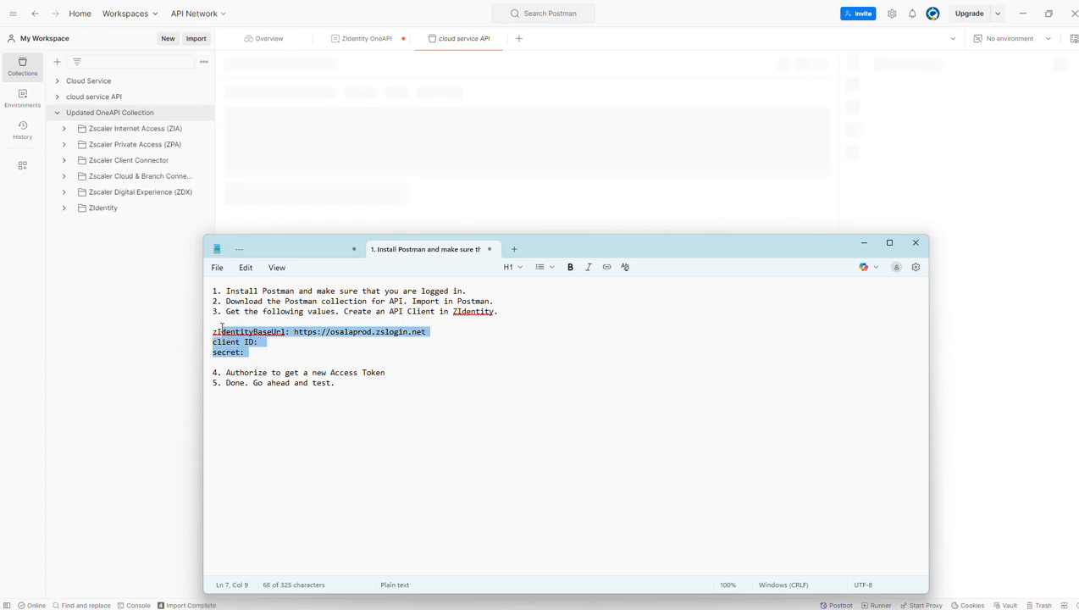
left_click(345, 312)
left_click_drag(346, 311, 498, 311)
left_click(321, 344)
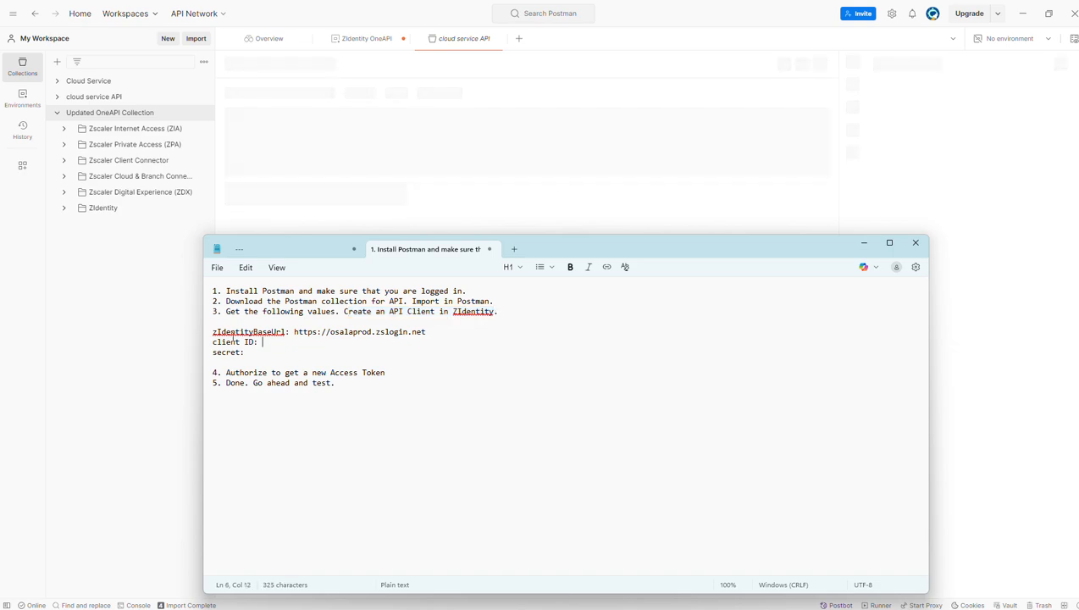
left_click_drag(221, 332, 415, 332)
left_click(316, 350)
left_click(366, 351)
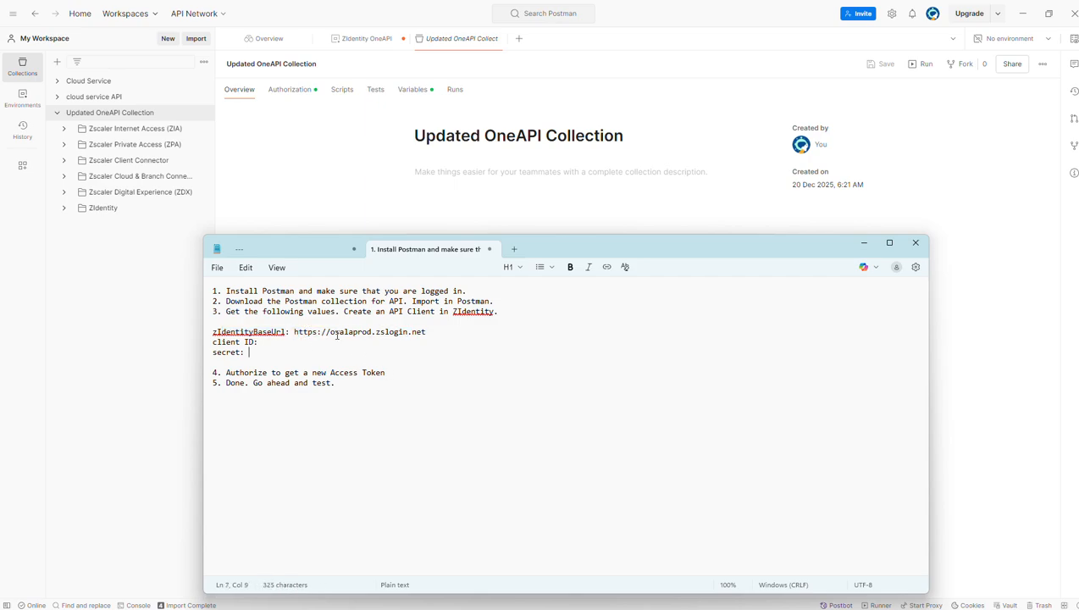
left_click_drag(332, 334, 480, 330)
left_click(309, 342)
left_click_drag(213, 342, 260, 357)
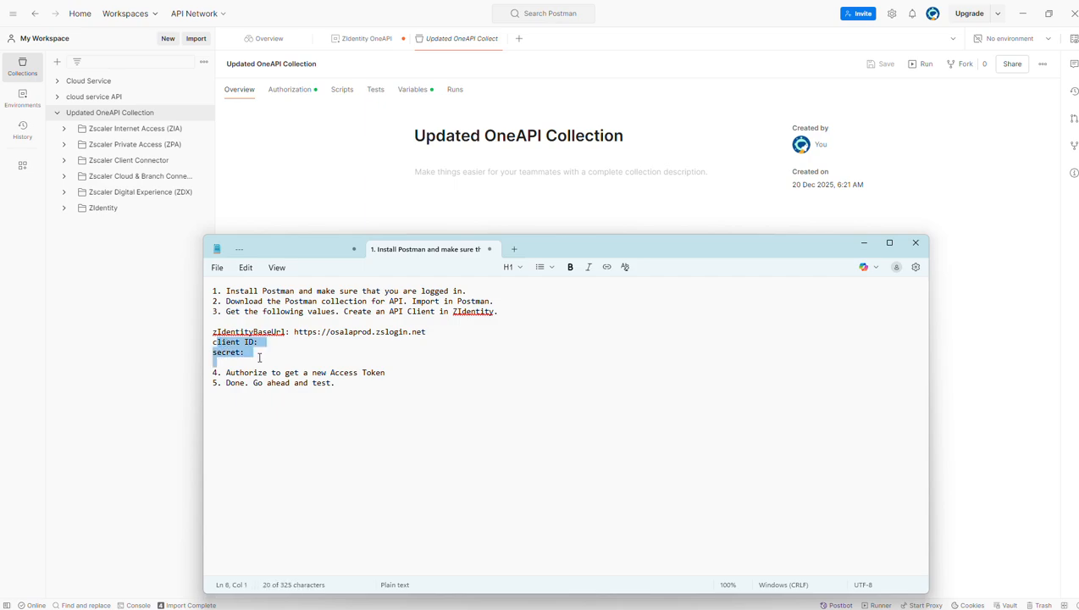
left_click(329, 364)
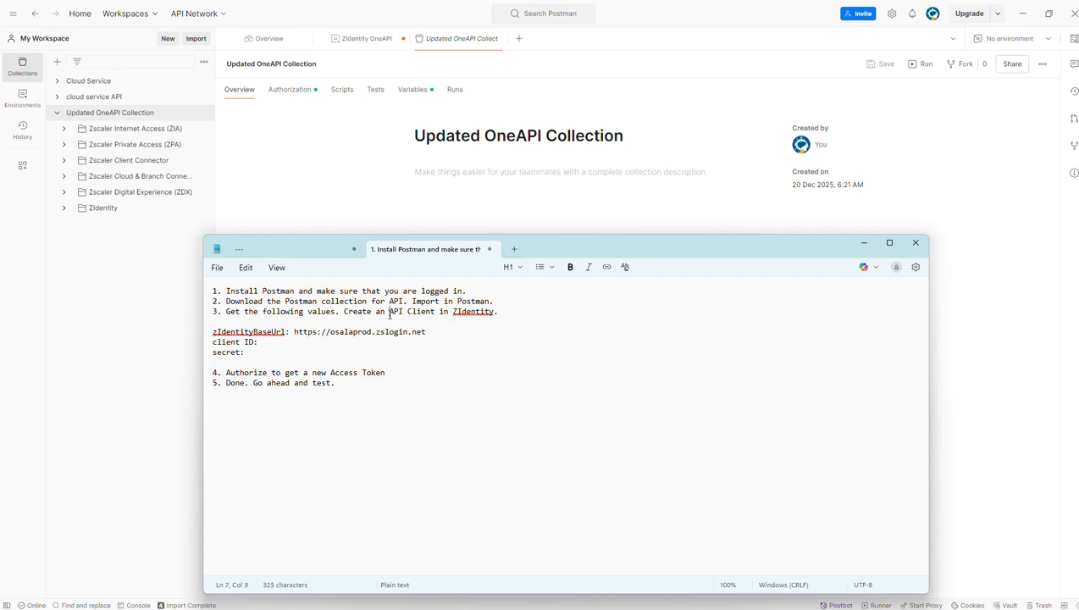
left_click_drag(390, 314, 501, 313)
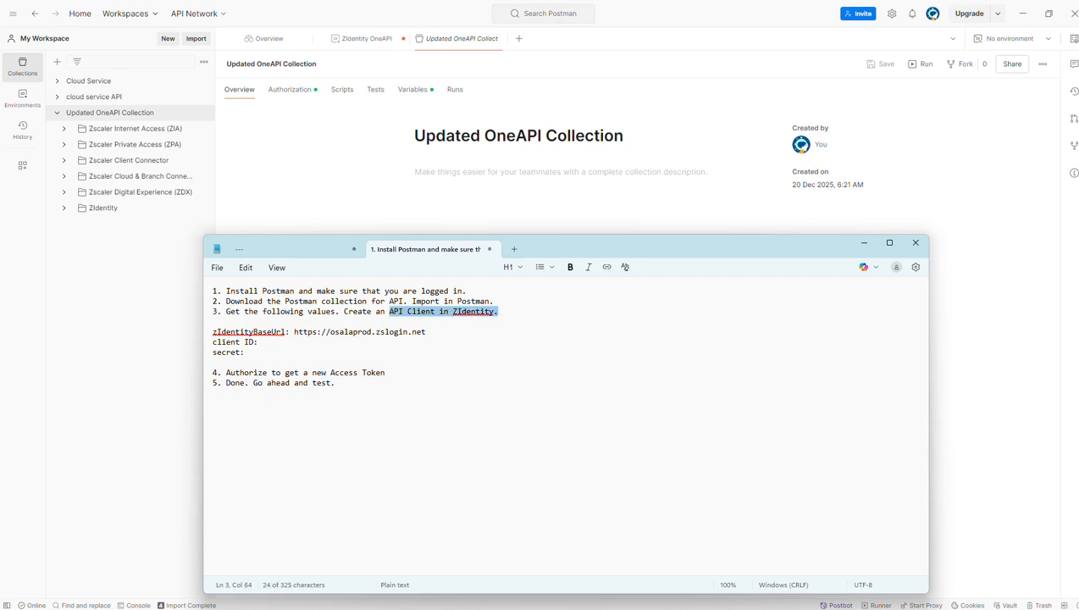
- In the ZIdentity Admin Portal, start a new API client named testing, enable its status, and set its access token validity to 1000 minutes
key("alt+Tab")
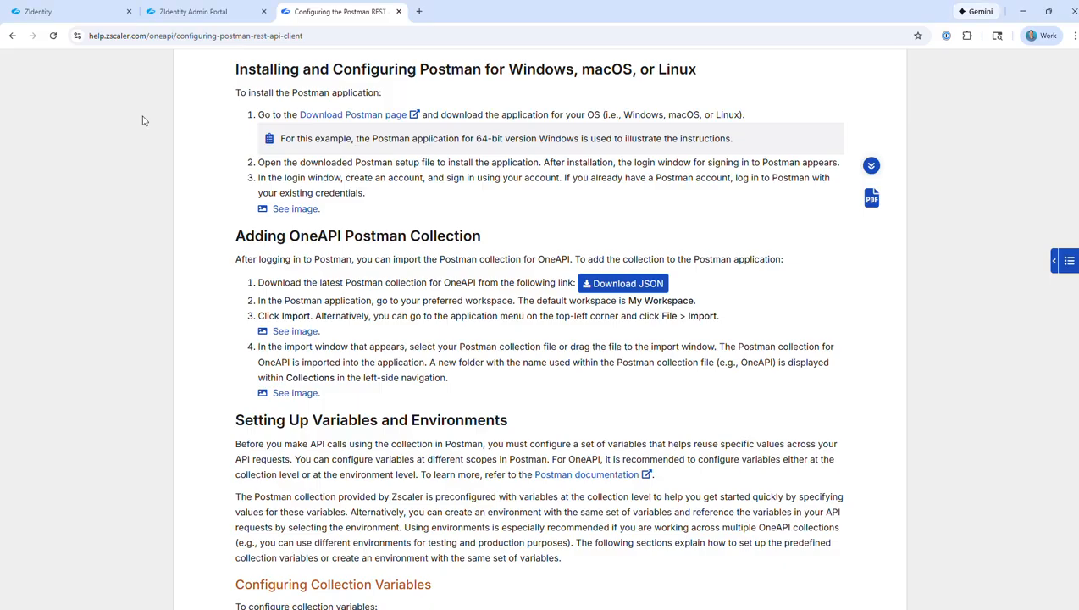
left_click(195, 12)
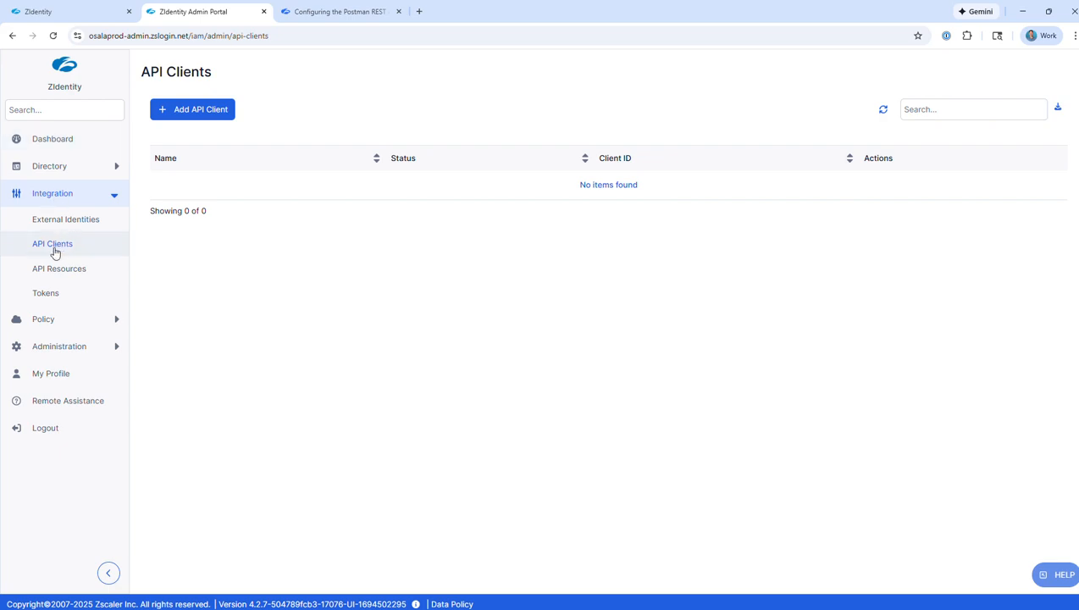
left_click(217, 113)
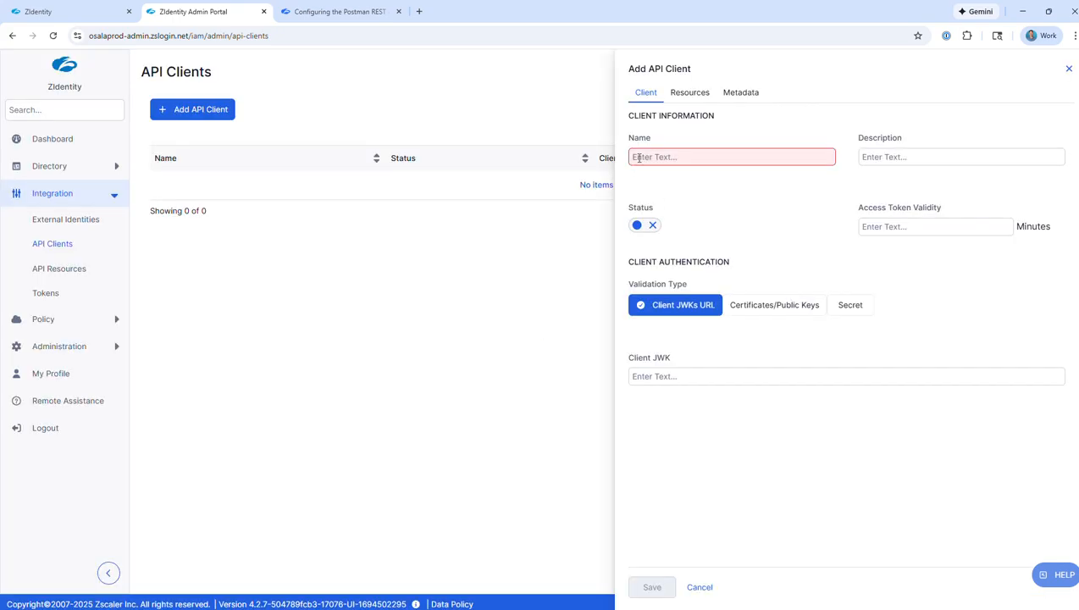
left_click(640, 157)
type("testing")
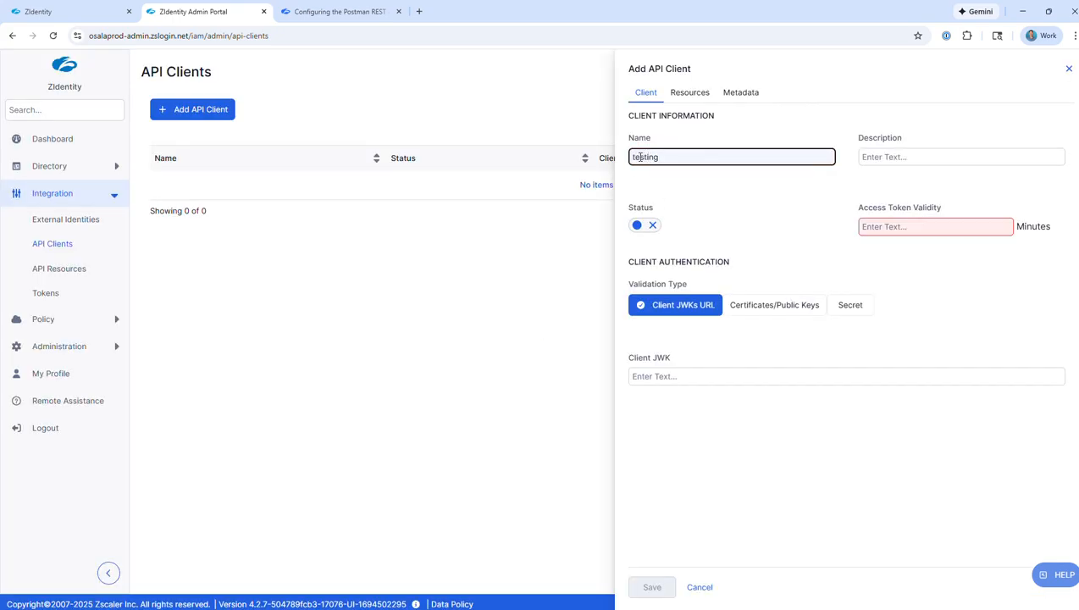
left_click(636, 225)
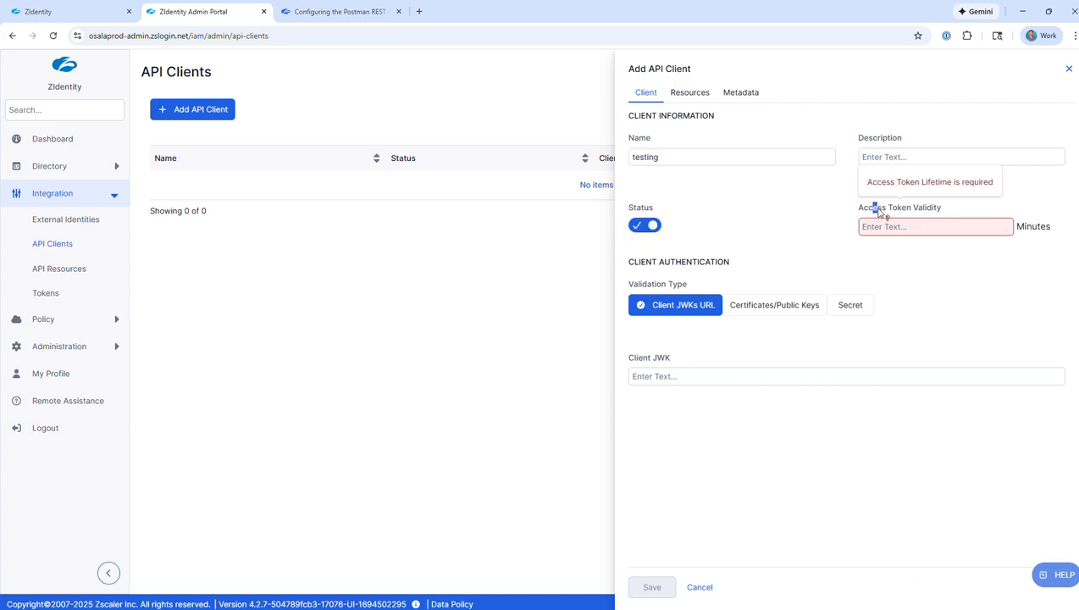
left_click_drag(874, 214, 939, 218)
left_click(912, 228)
type("1000")
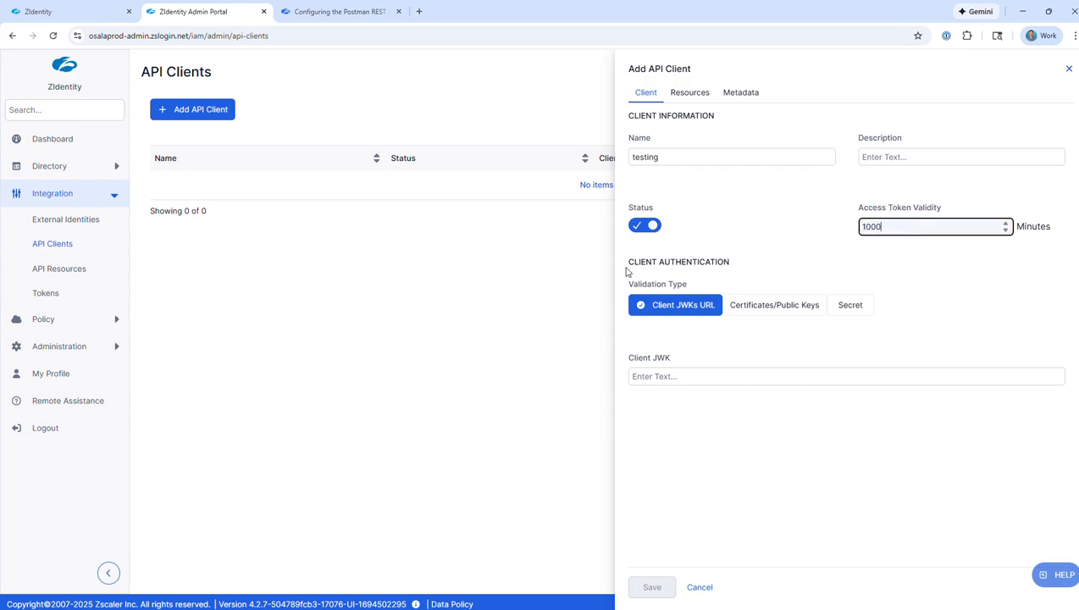
- Set the API client's authentication validation type to Secret and generate a client secret
left_click_drag(628, 267, 828, 263)
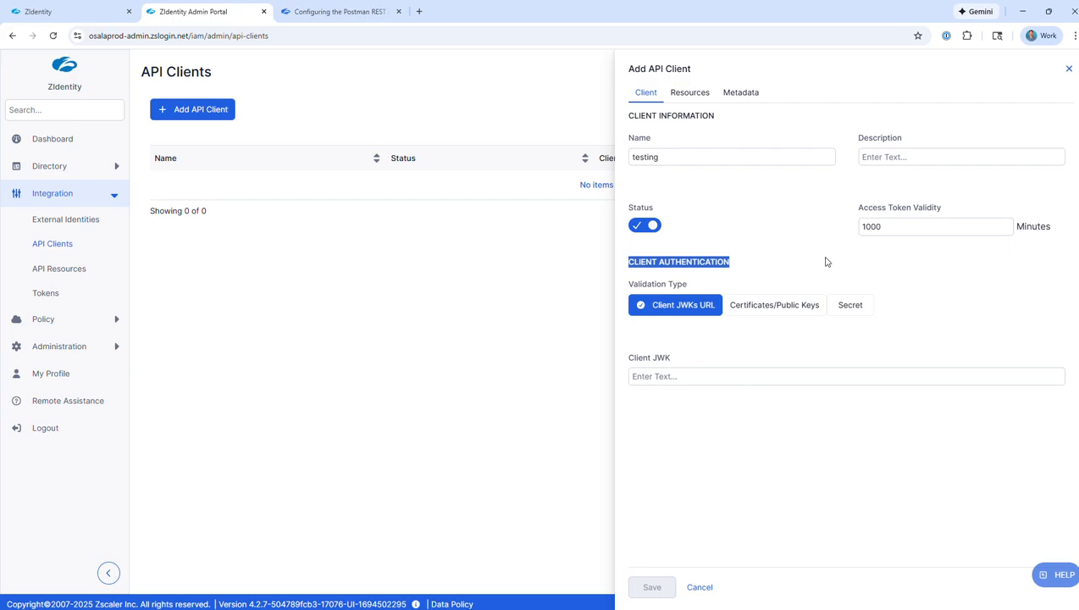
left_click(925, 319)
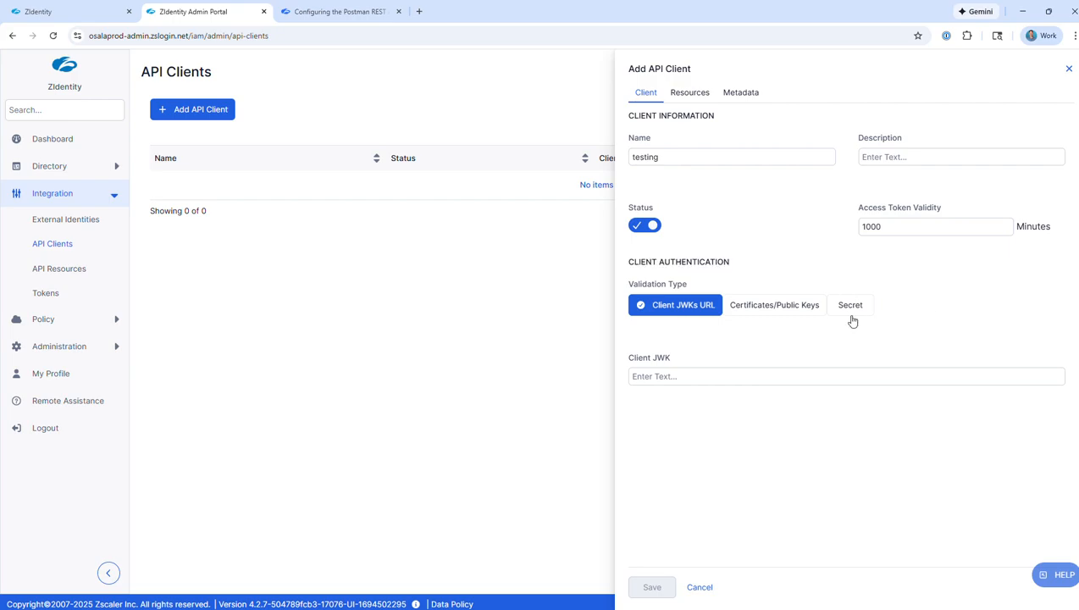
left_click(850, 307)
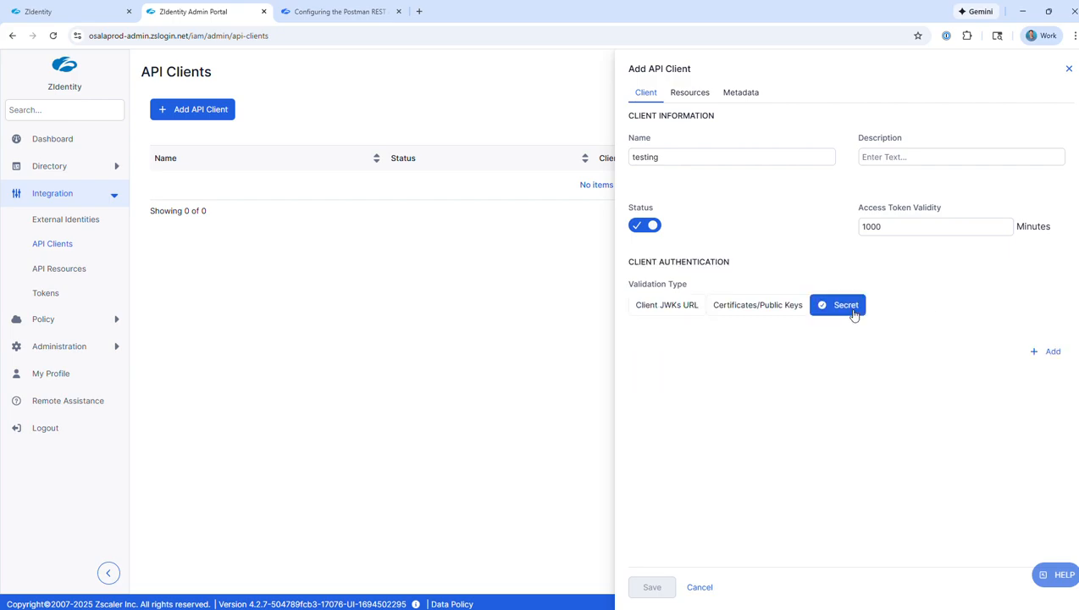
left_click(1053, 352)
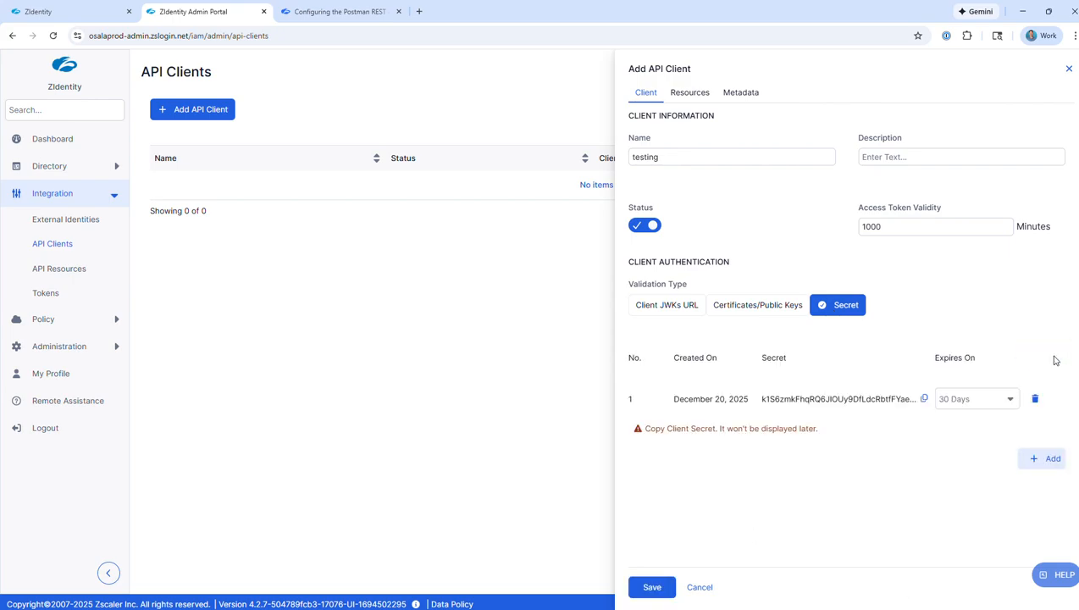
- Copy the generated client secret and paste it after the secret label in the notes
left_click(924, 399)
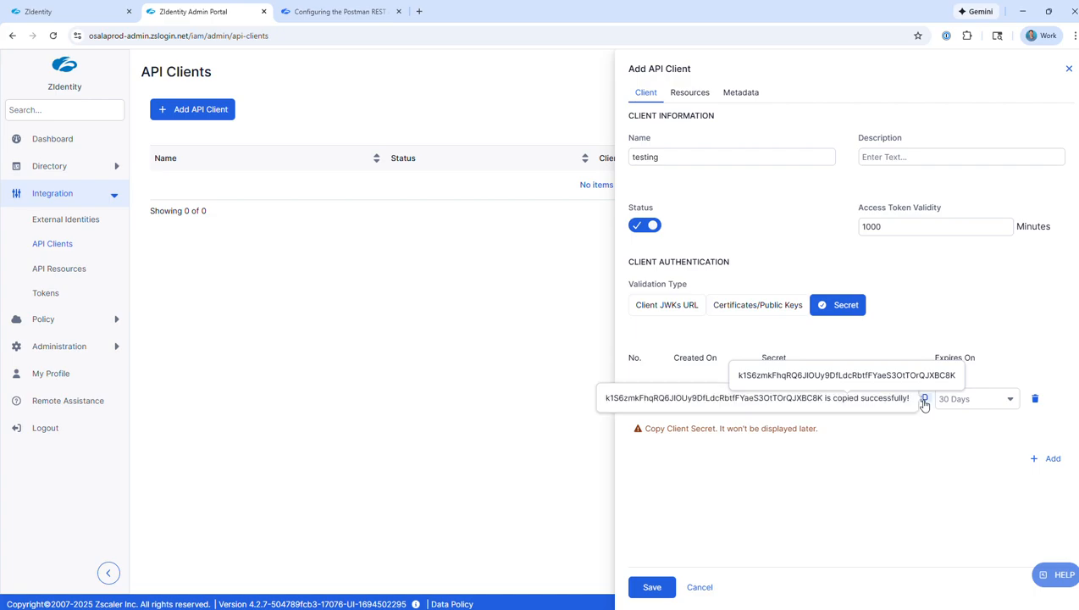
key("alt+Tab")
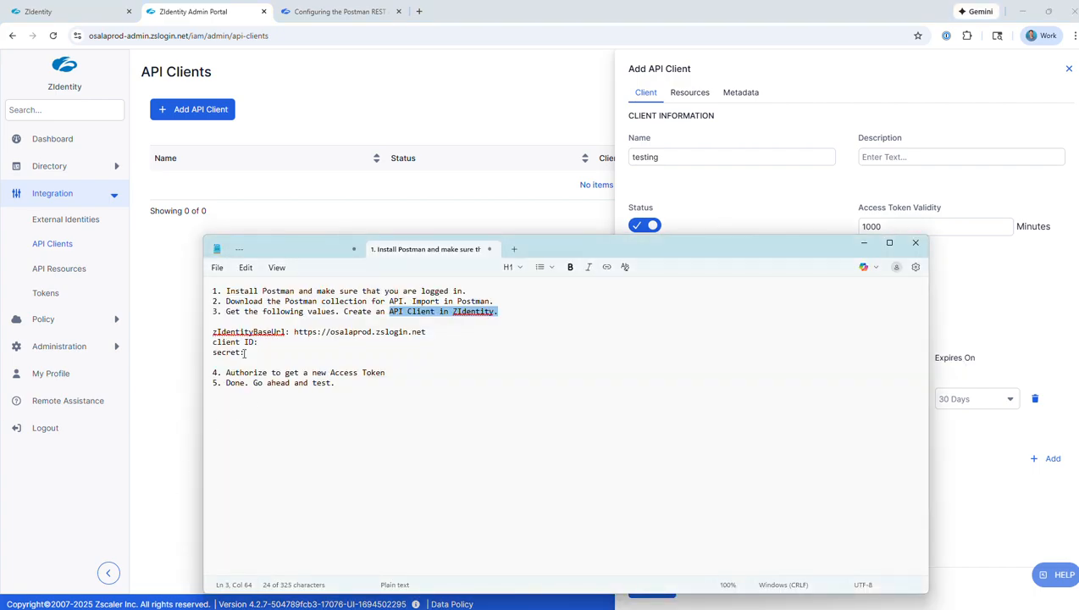
left_click(245, 352)
key("ctrl+v")
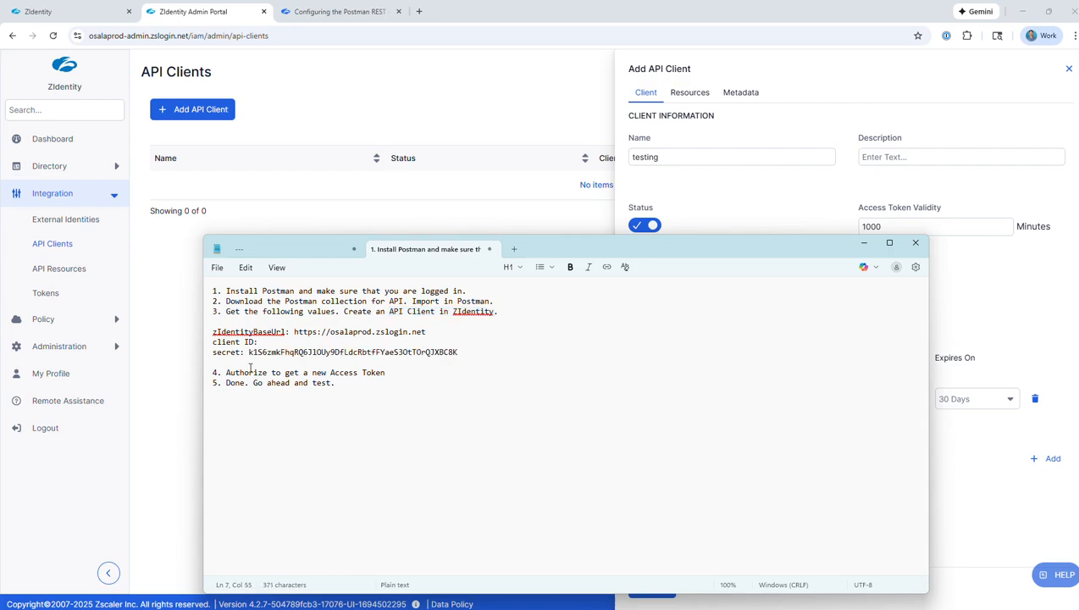
- Assign the ZDX Super Admin role under the testing API client's ZDX resource scopes and save the client
left_click(988, 508)
left_click(690, 94)
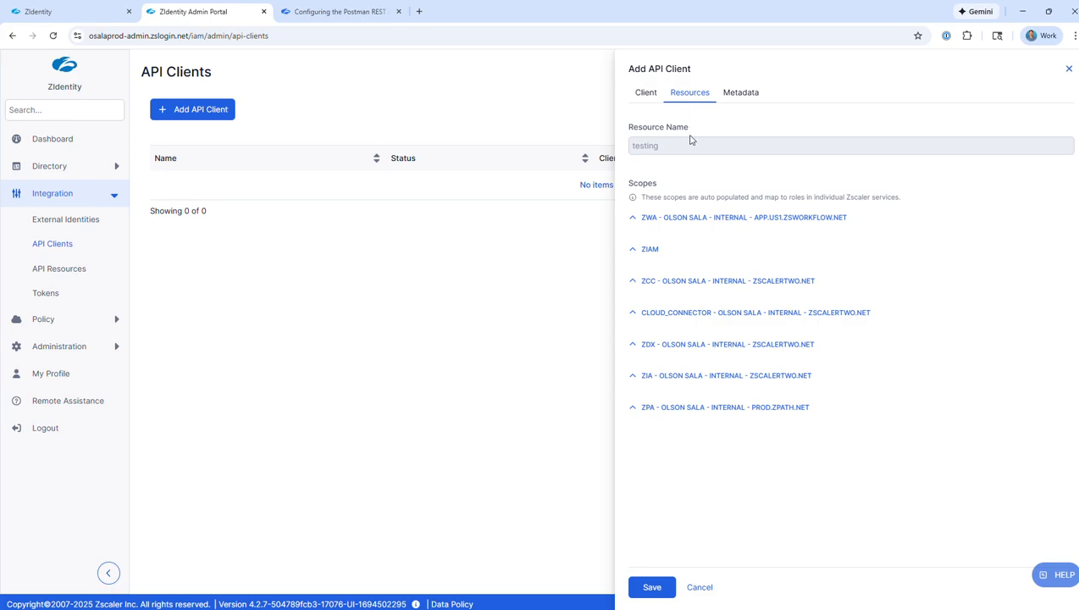
left_click(633, 346)
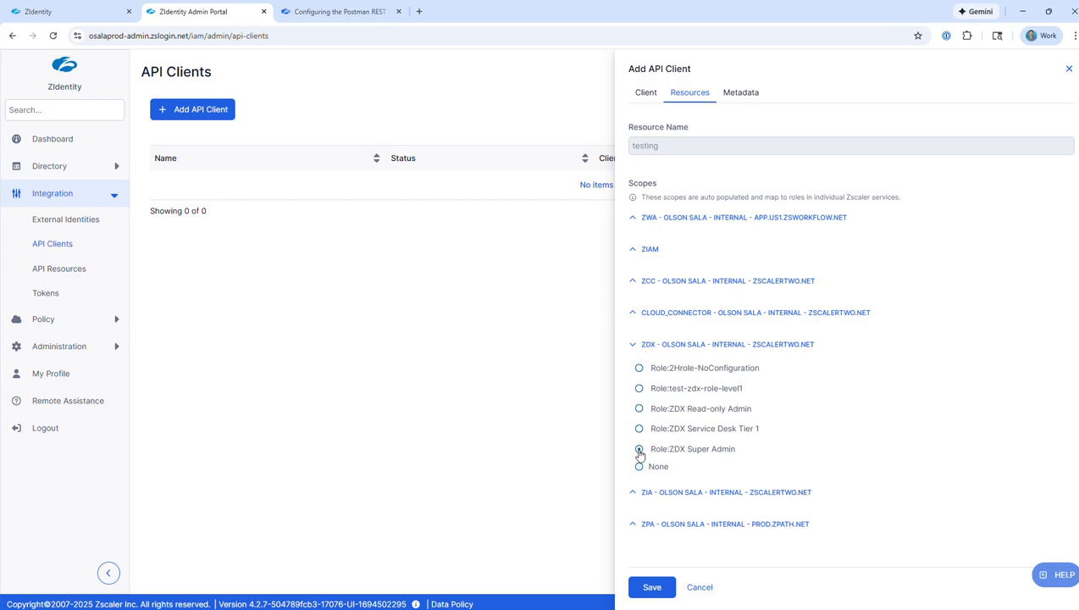
left_click(652, 588)
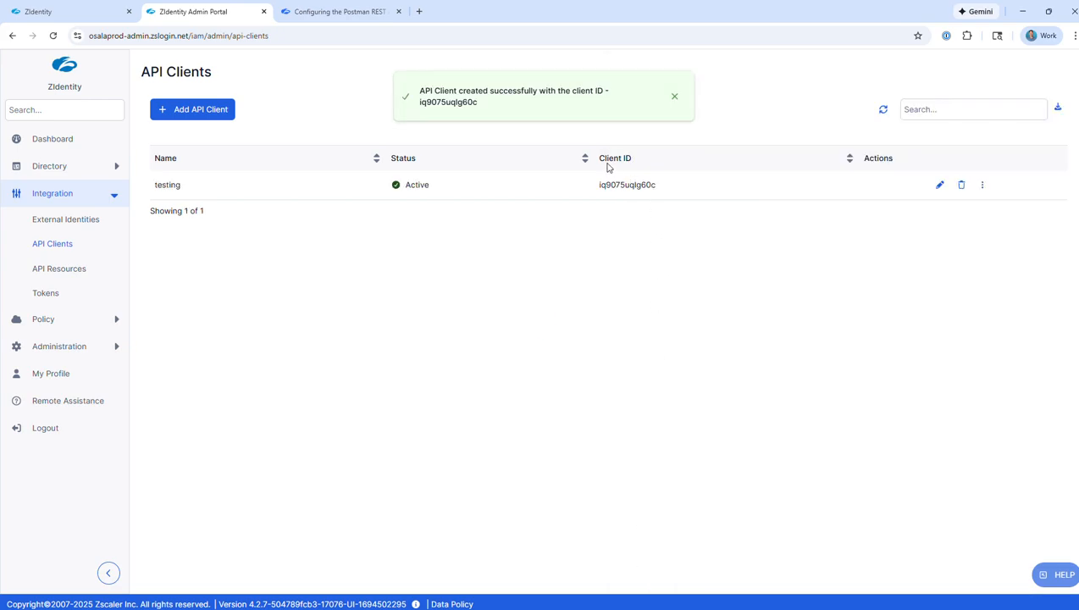
- Copy the testing API client's client ID from the API Clients list and paste it after the client ID label in the notes
left_click_drag(655, 188, 598, 195)
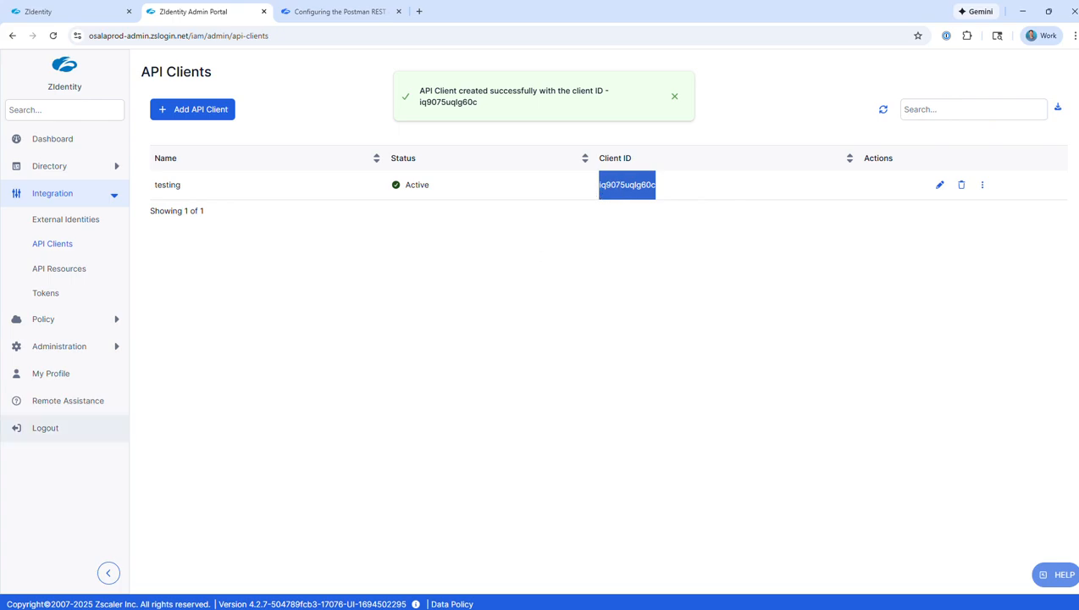
left_click(288, 608)
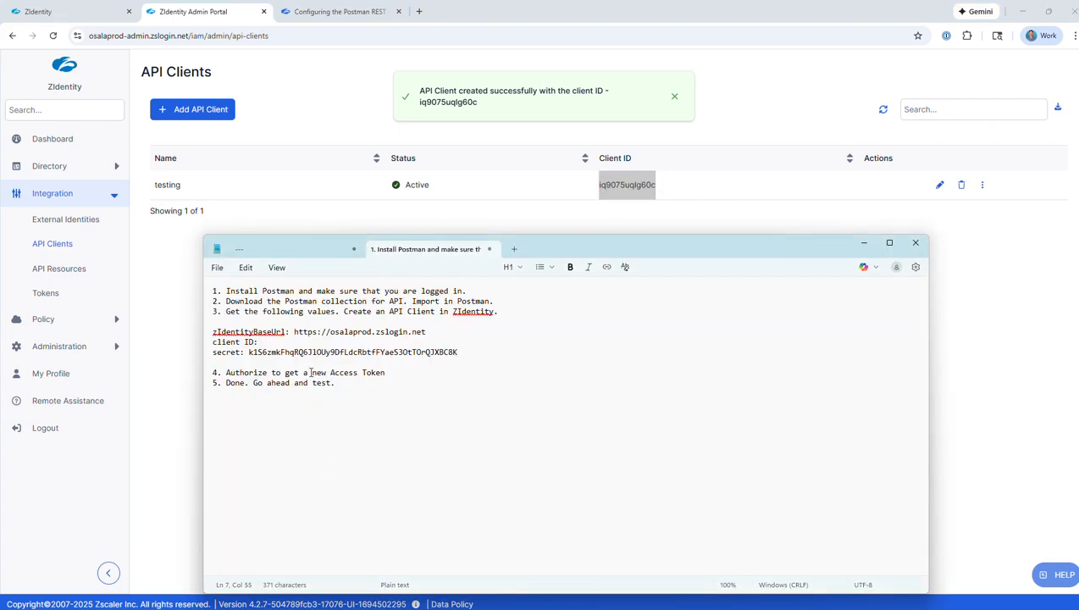
key("ctrl+v")
- Review the collected zIdentityBaseUrl, client ID and secret in the notes, plus checklist item 4 on authorizing for a new access token
left_click_drag(272, 341, 332, 349)
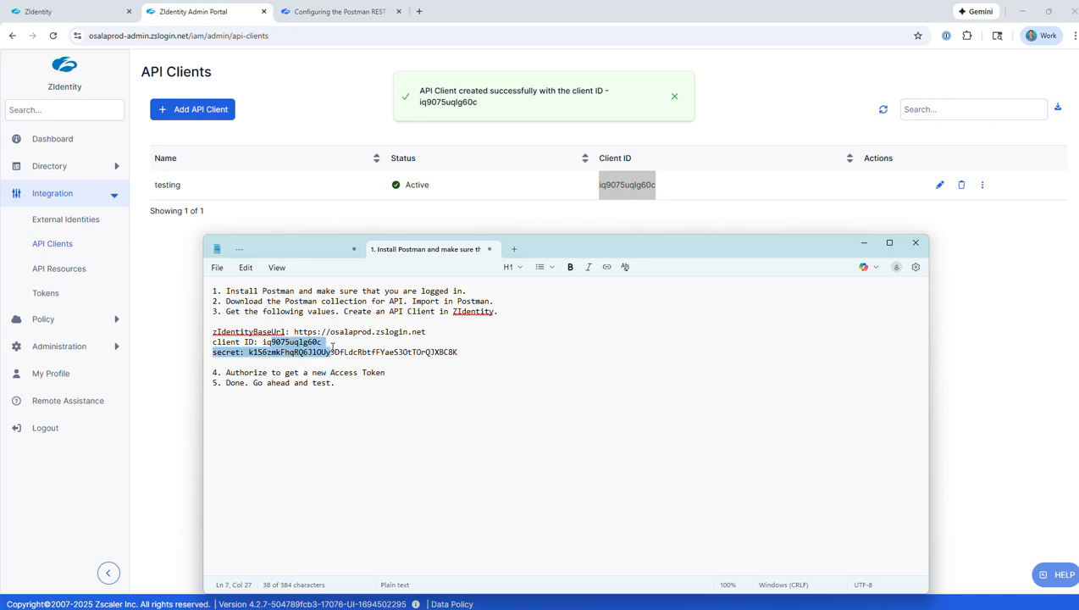
left_click(464, 351)
left_click_drag(464, 351, 208, 332)
left_click(294, 382)
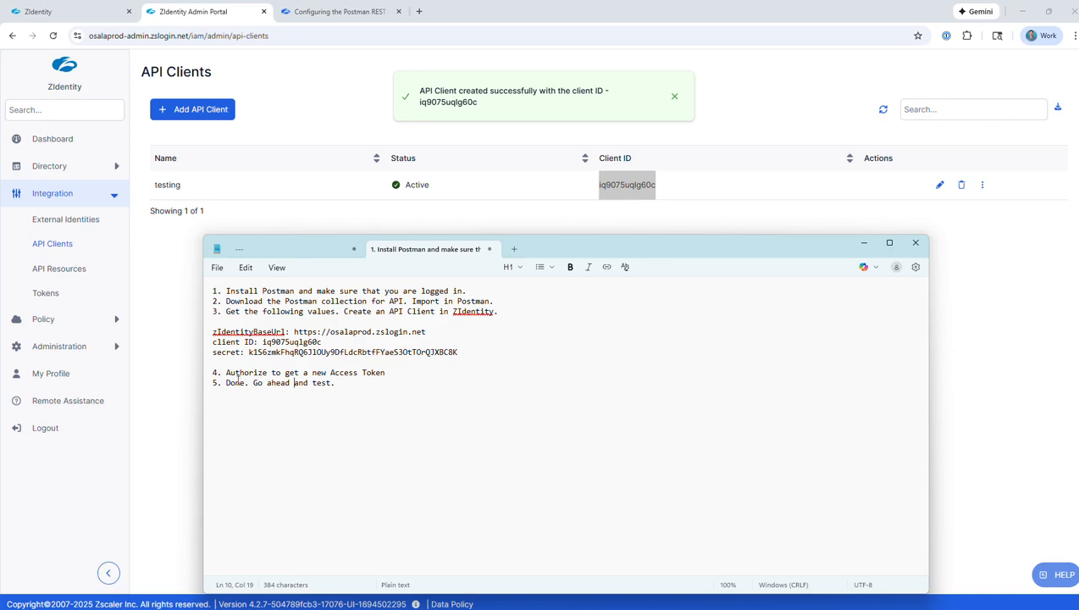
left_click(225, 372)
left_click_drag(226, 372, 406, 378)
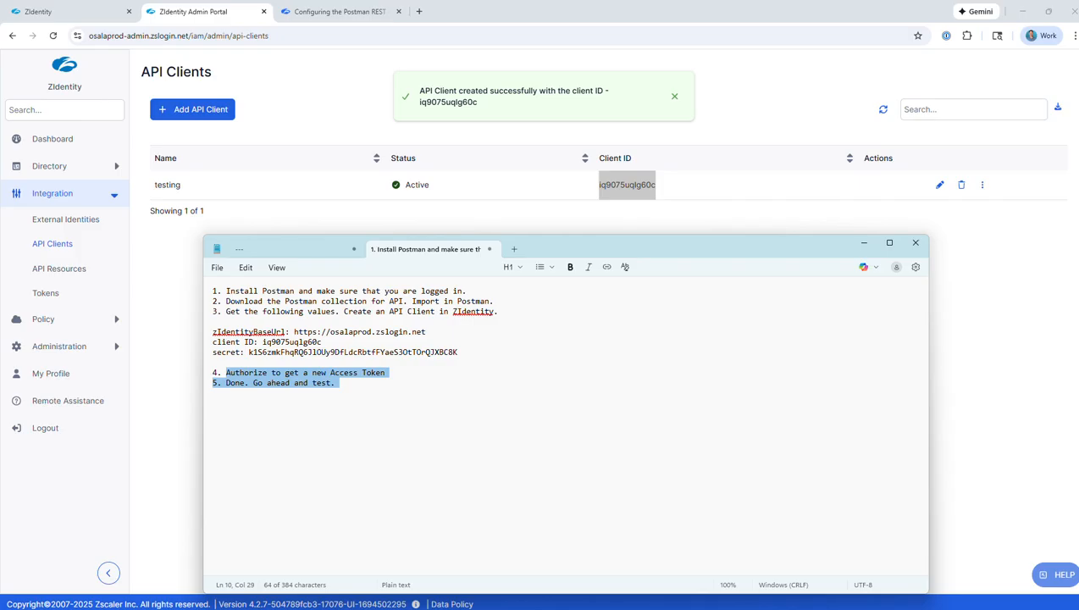
- Switch to Postman and examine the Updated OneAPI Collection's authorization settings and variables
key("alt+Tab")
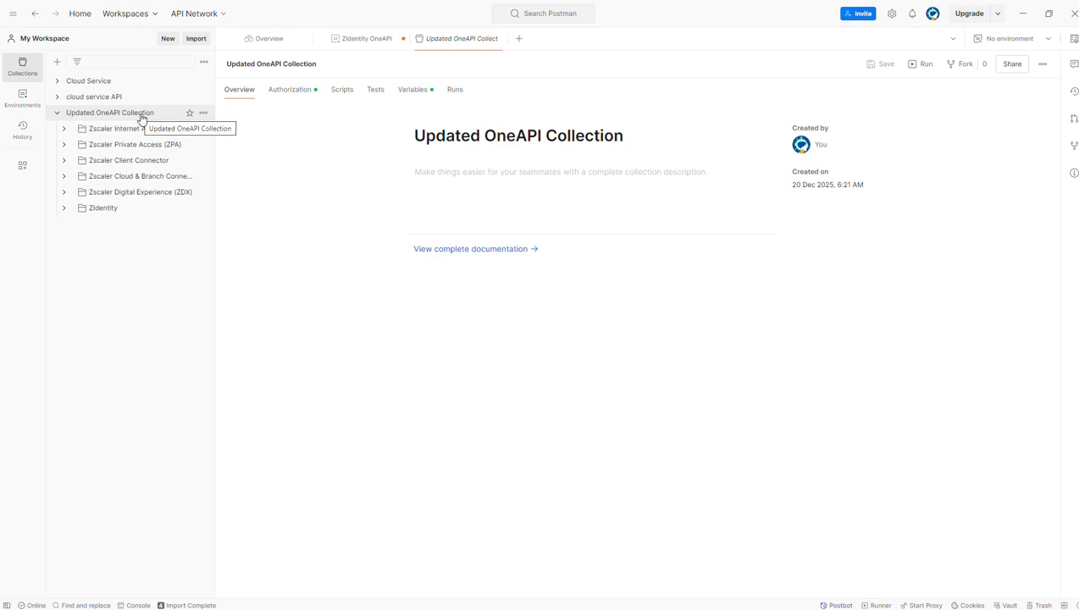
left_click(286, 90)
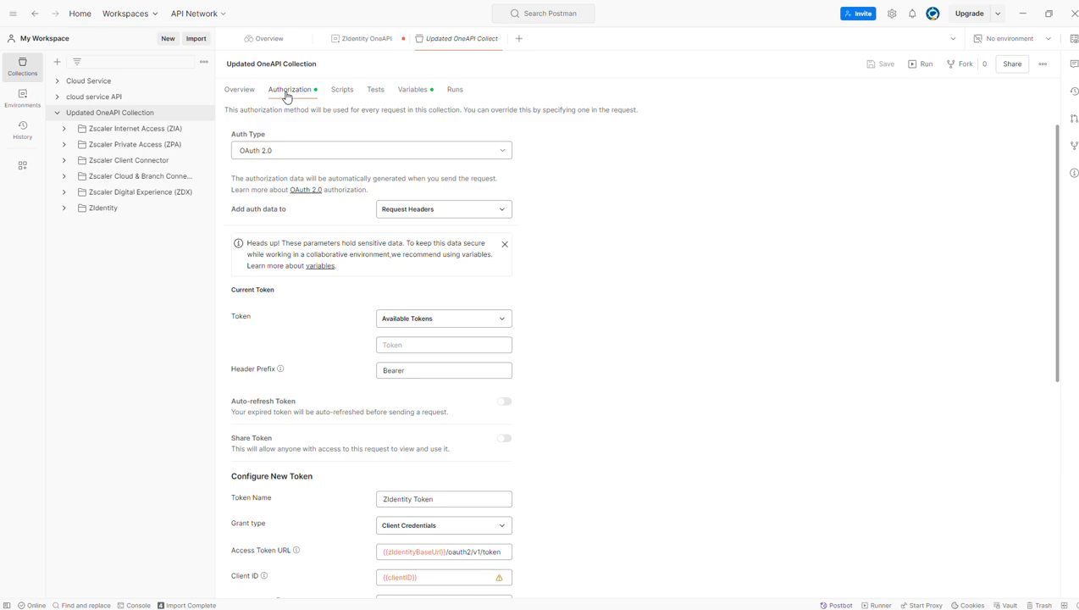
left_click(407, 96)
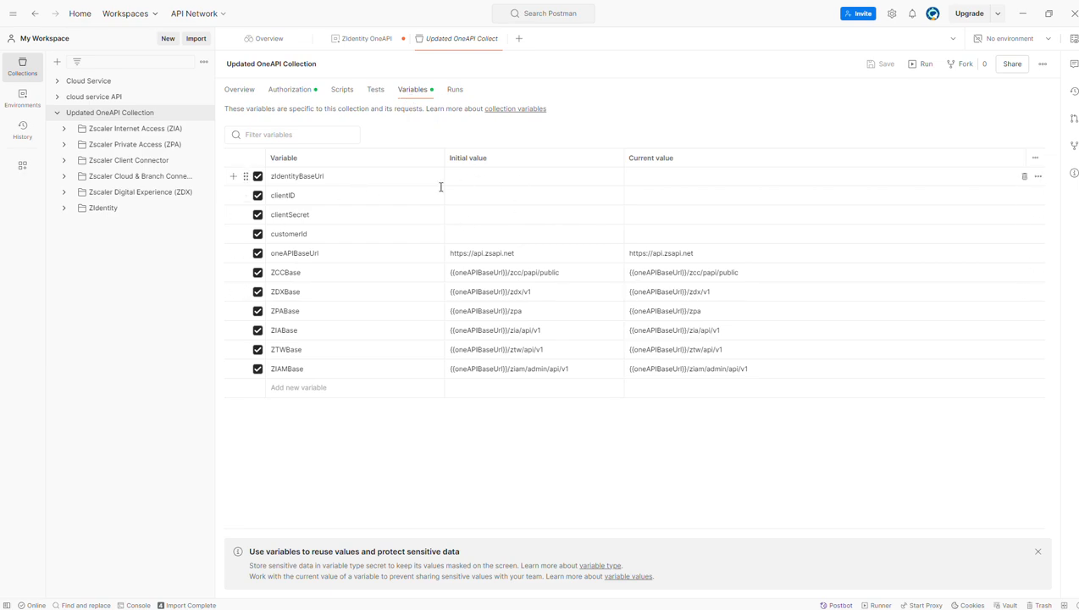
- In the collection's authorization, replace {{zIdentityBaseUrl}} in the Access Token URL with the base URL from the notes, keeping /oauth2/v1/token
left_click(285, 93)
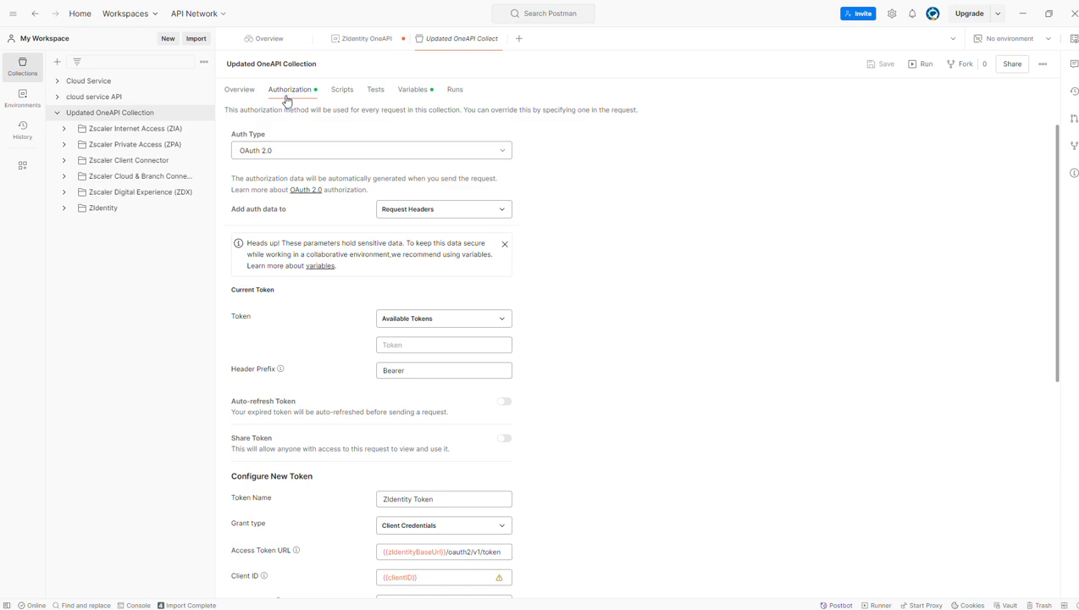
scroll(666, 361, "down", 2)
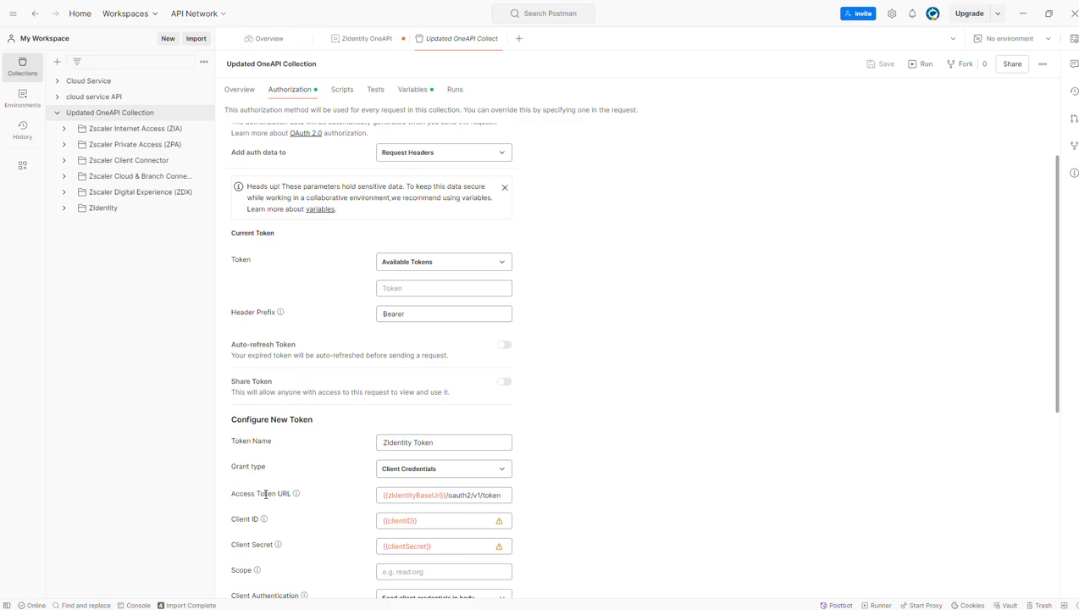
key("alt+Tab")
left_click(252, 373)
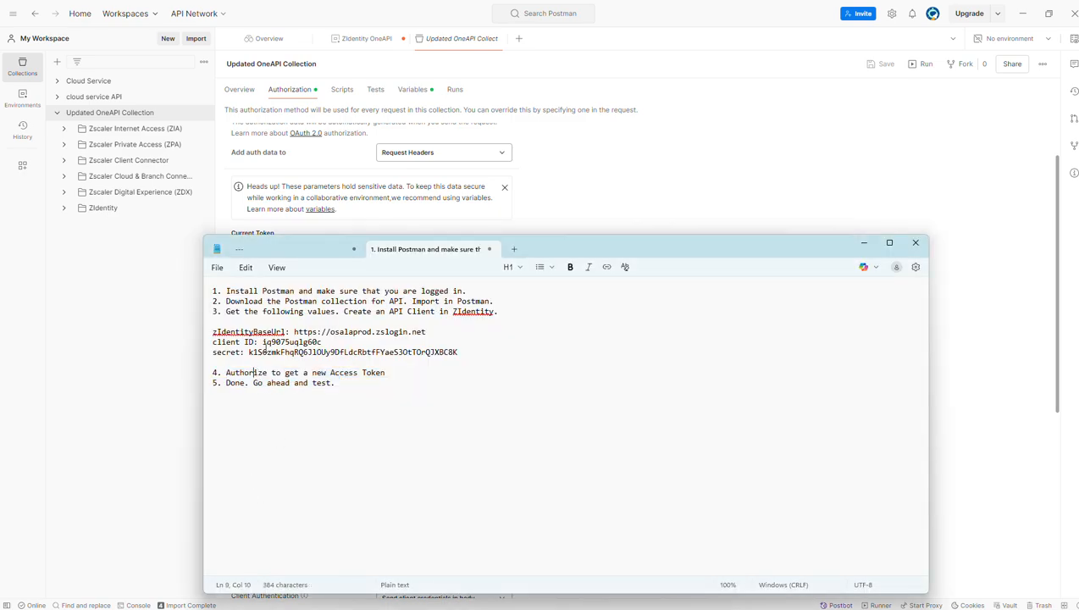
left_click_drag(294, 331, 426, 337)
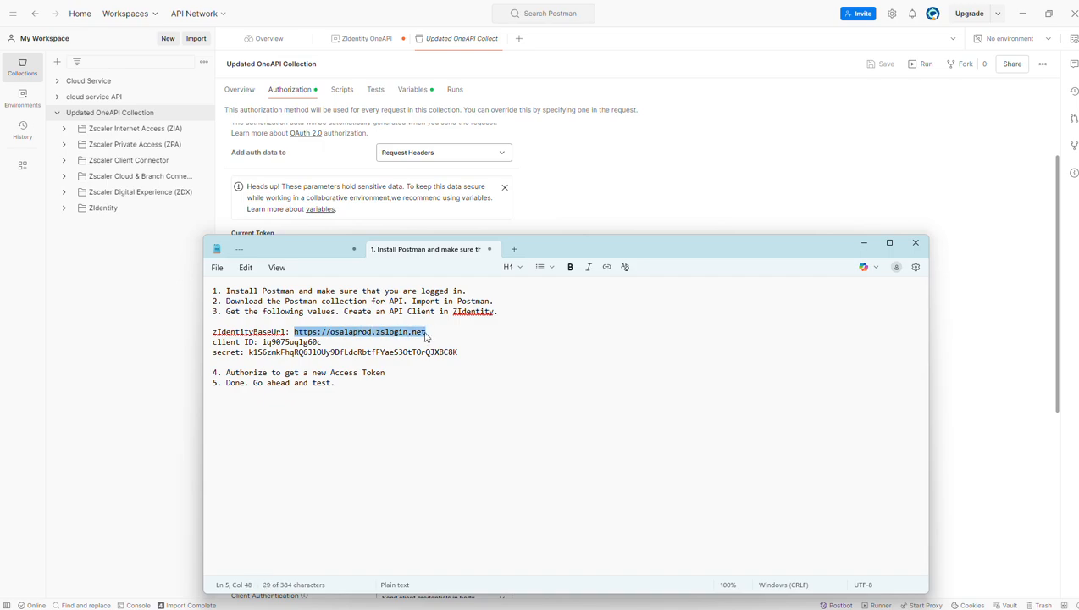
left_click(129, 444)
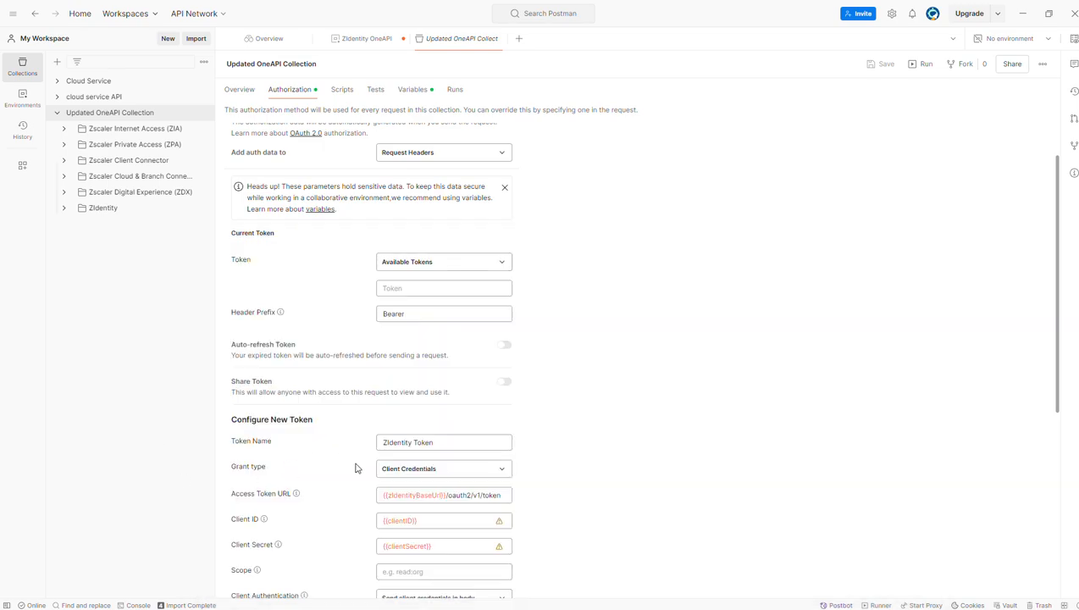
left_click_drag(446, 494, 369, 499)
left_click(440, 495)
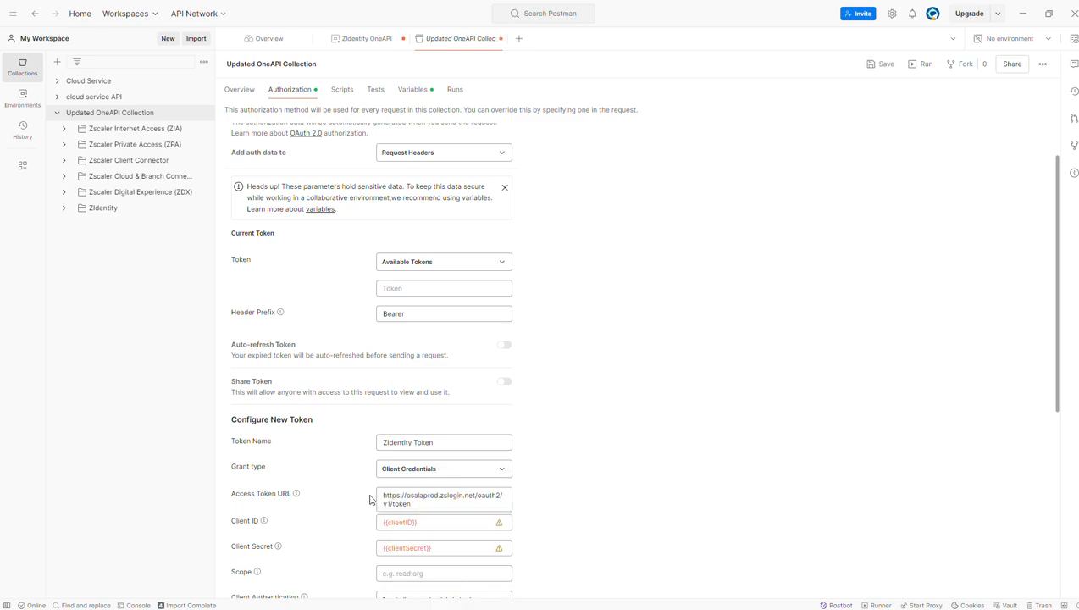
- Replace the {{clientID}} placeholder in the collection's Client ID with the client ID copied from the notes
key("alt+Tab")
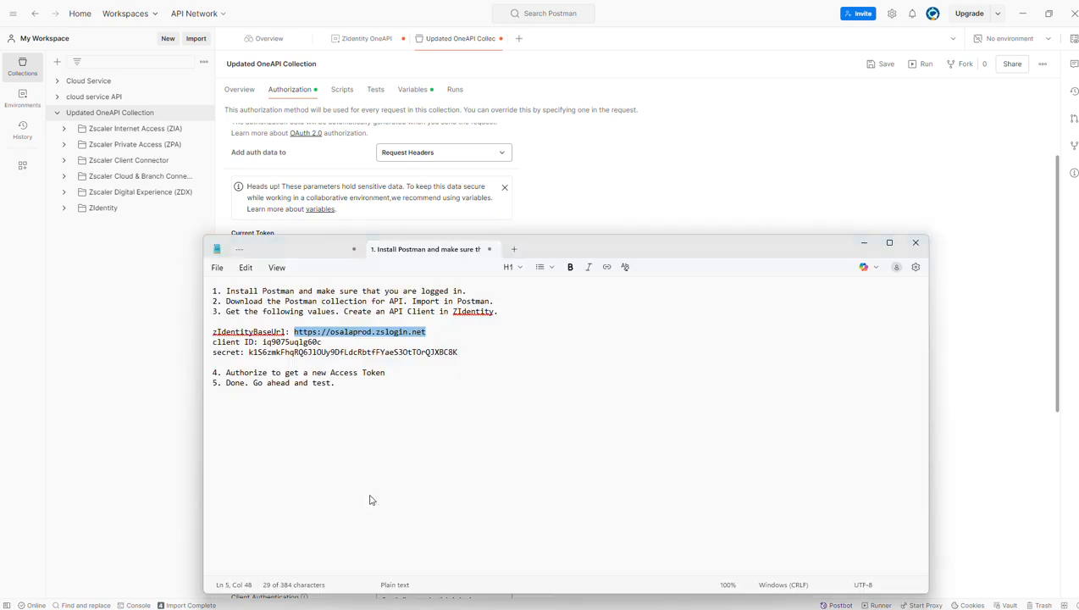
left_click(262, 341)
double_click(275, 342)
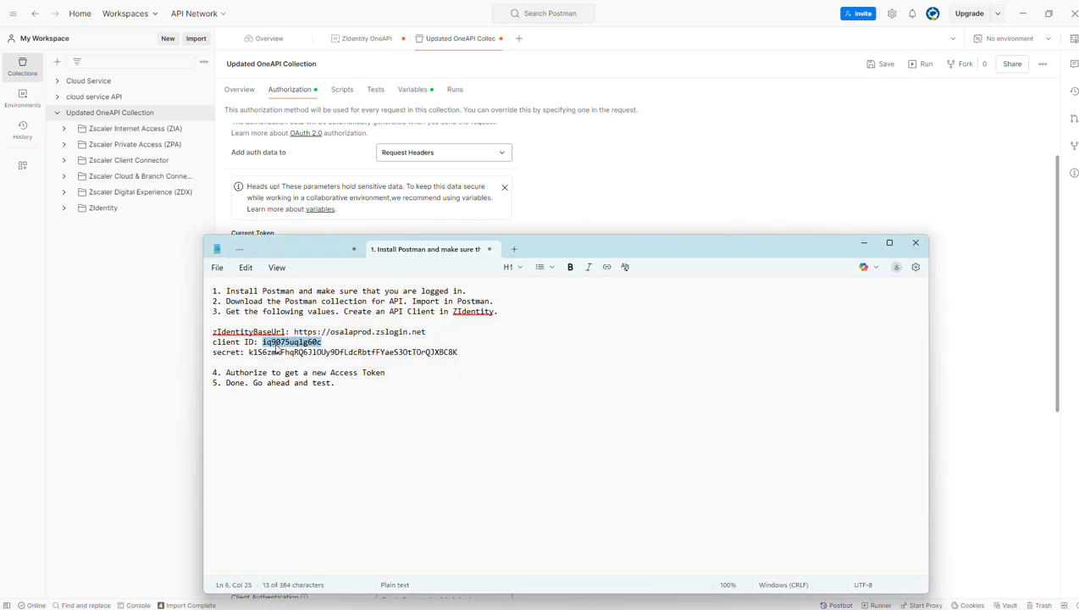
key("alt+Tab")
key("ctrl+a")
key("ctrl+v")
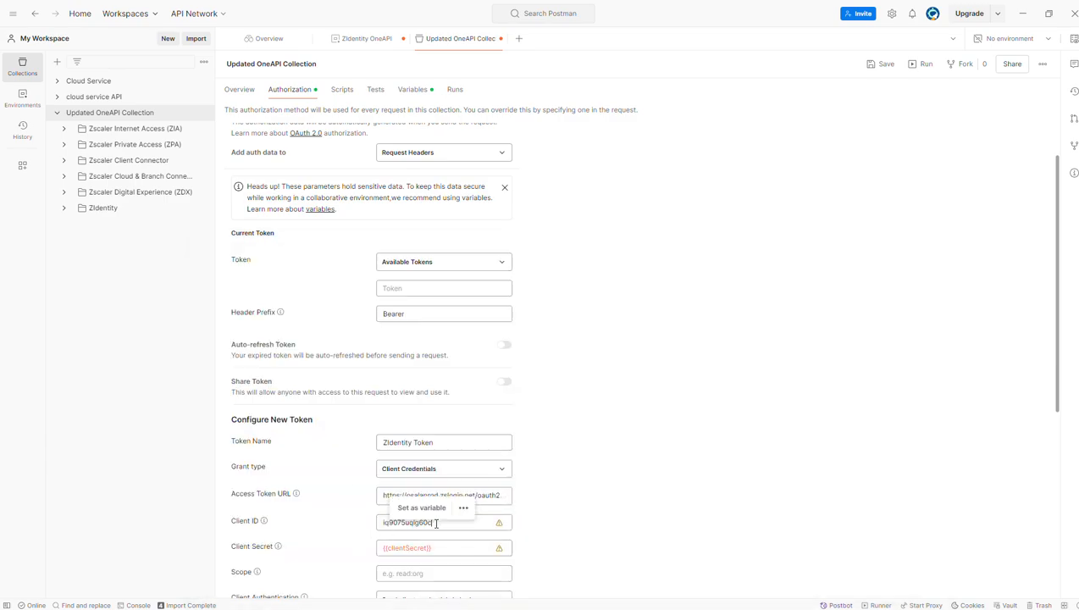
- Replace the {{clientSecret}} placeholder in the collection's Client Secret with the secret copied from the notes
key("alt+Tab")
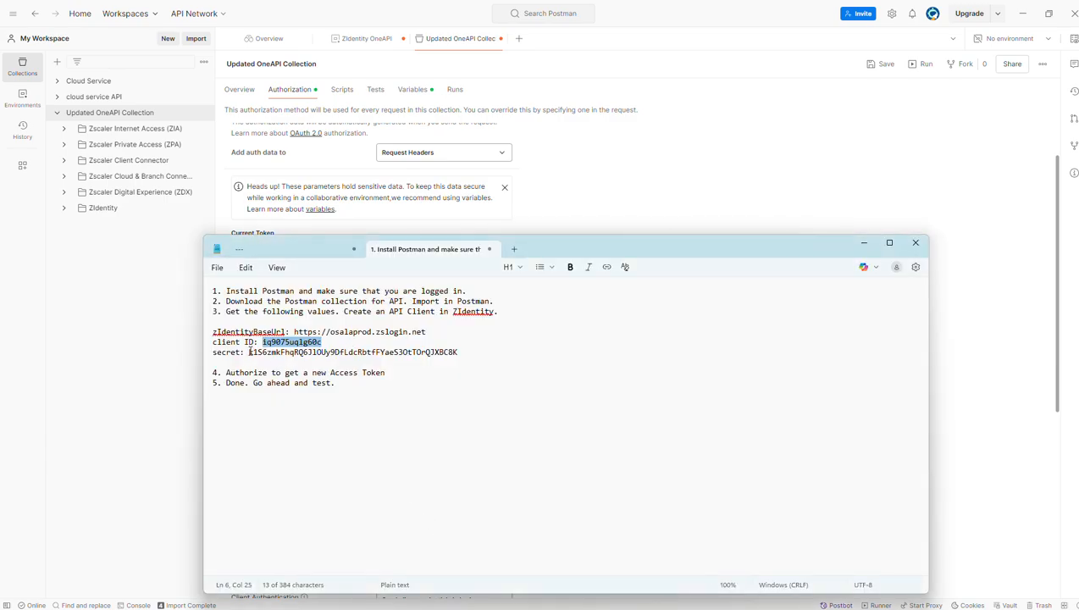
left_click_drag(249, 351, 458, 351)
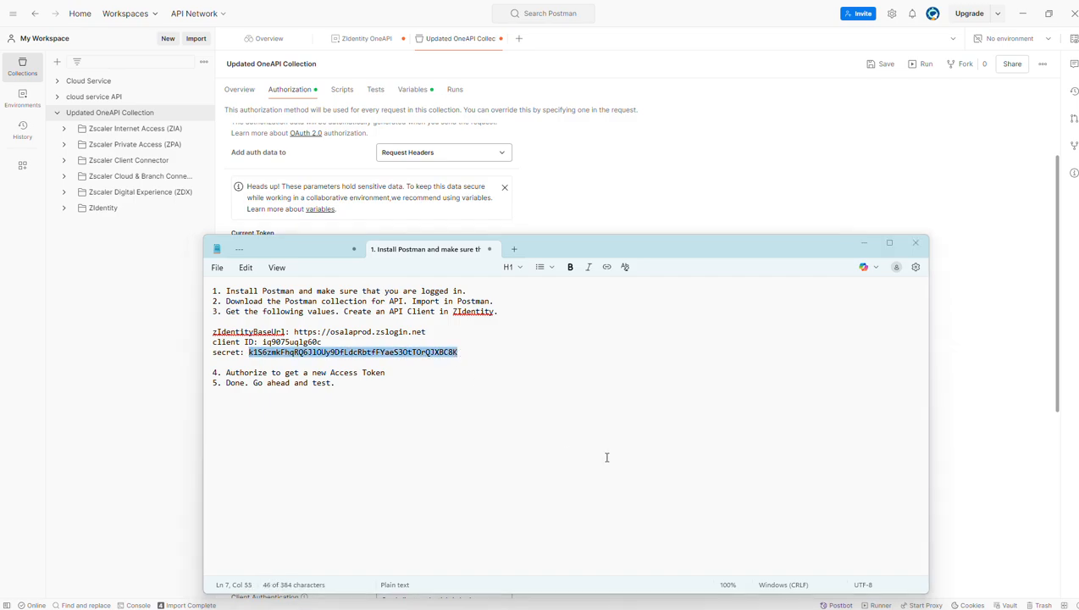
key("alt+Tab")
key("ctrl+a")
key("ctrl+v")
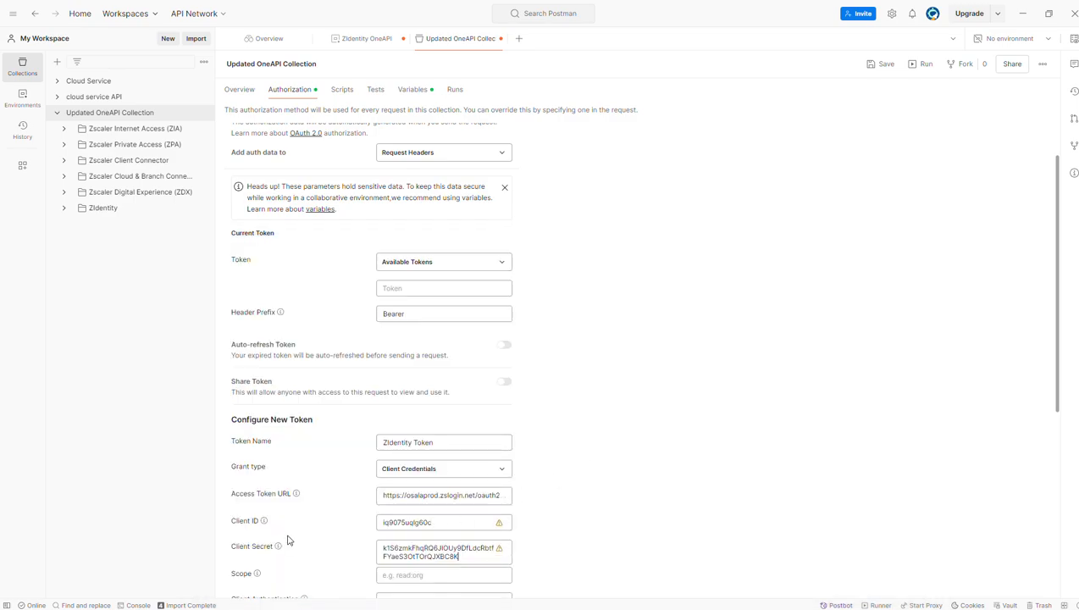
left_click(770, 529)
- Request a new access token with the configured client credentials and apply the resulting ZIdentity Token to the collection
scroll(770, 529, "down", 5)
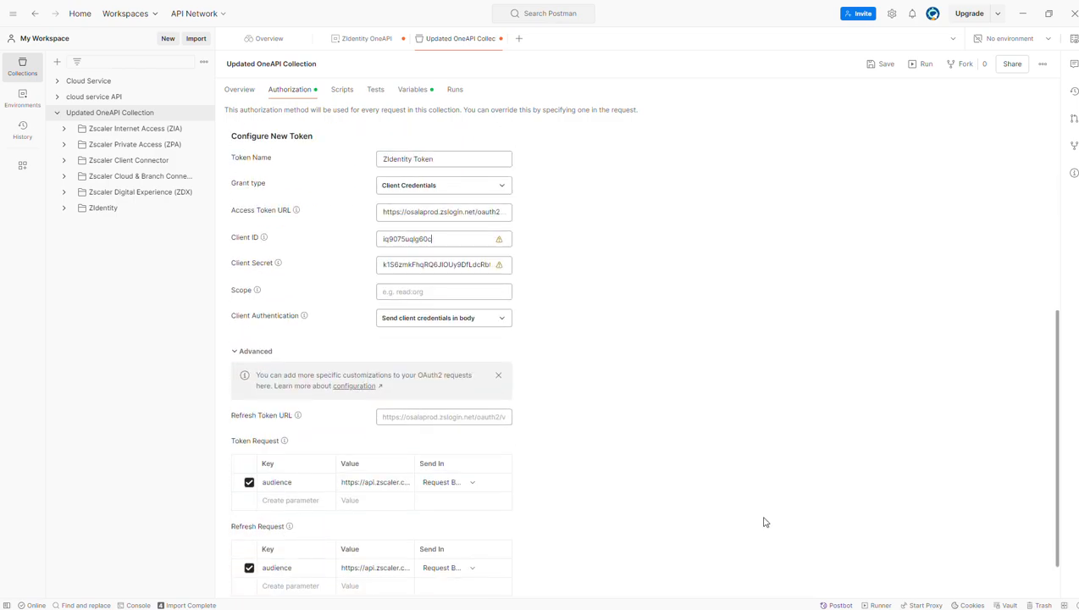
key("alt+Tab")
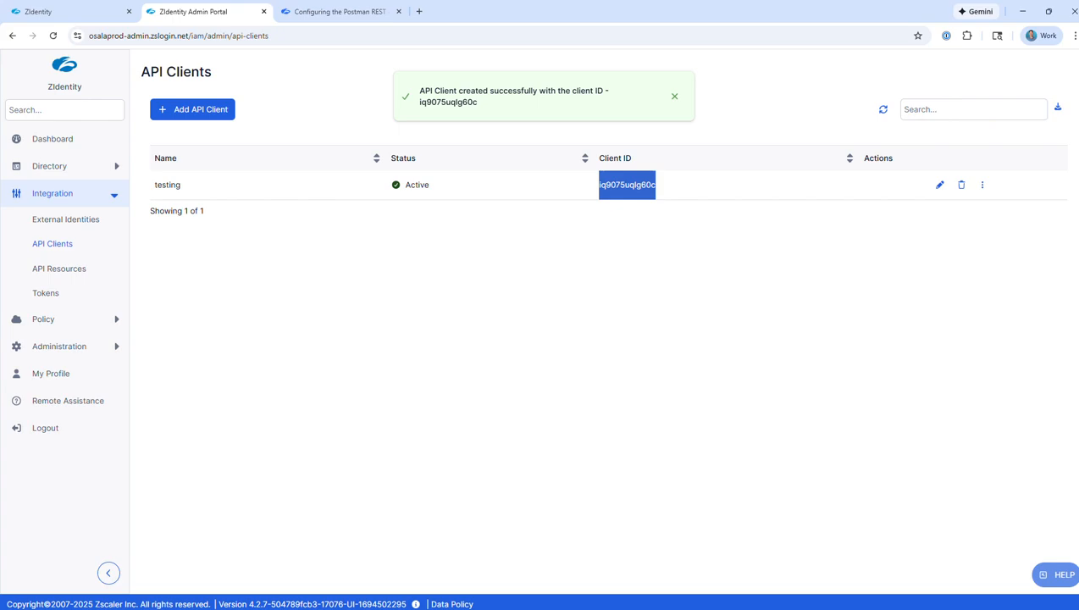
key("alt+Tab")
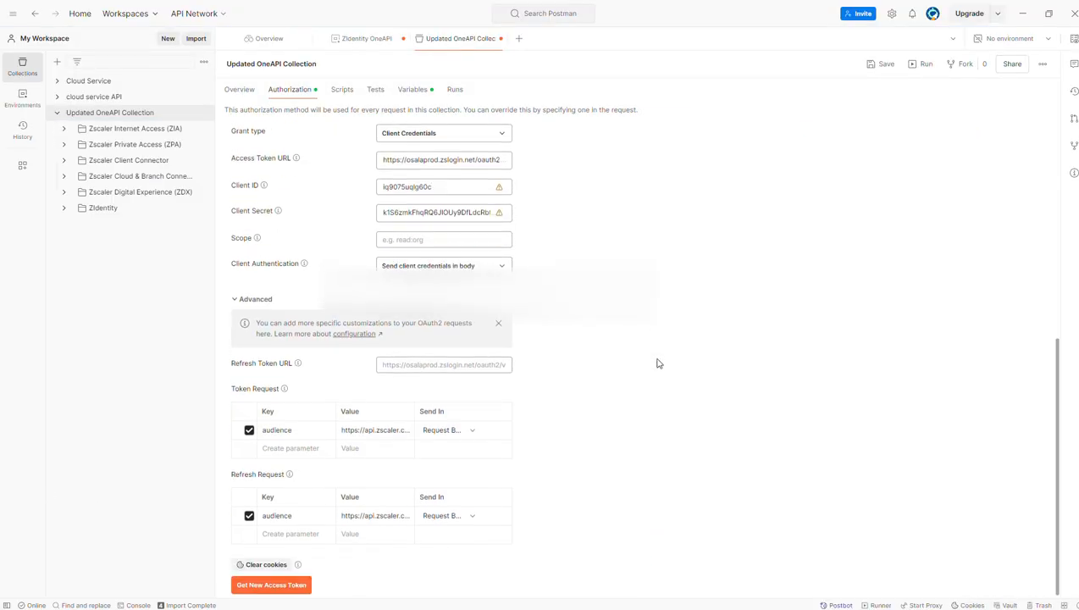
left_click(241, 586)
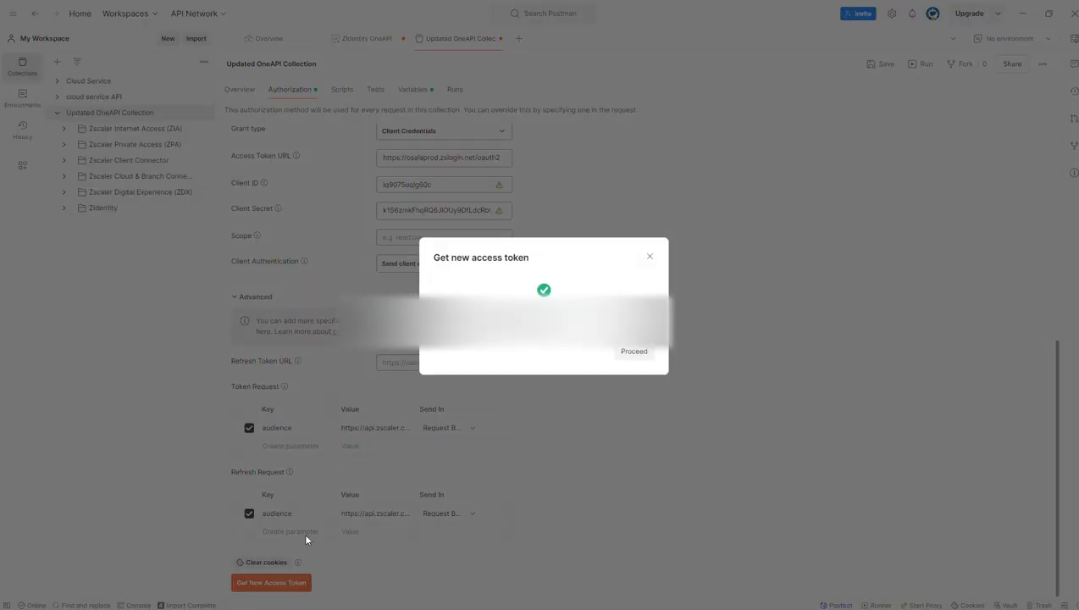
left_click(633, 353)
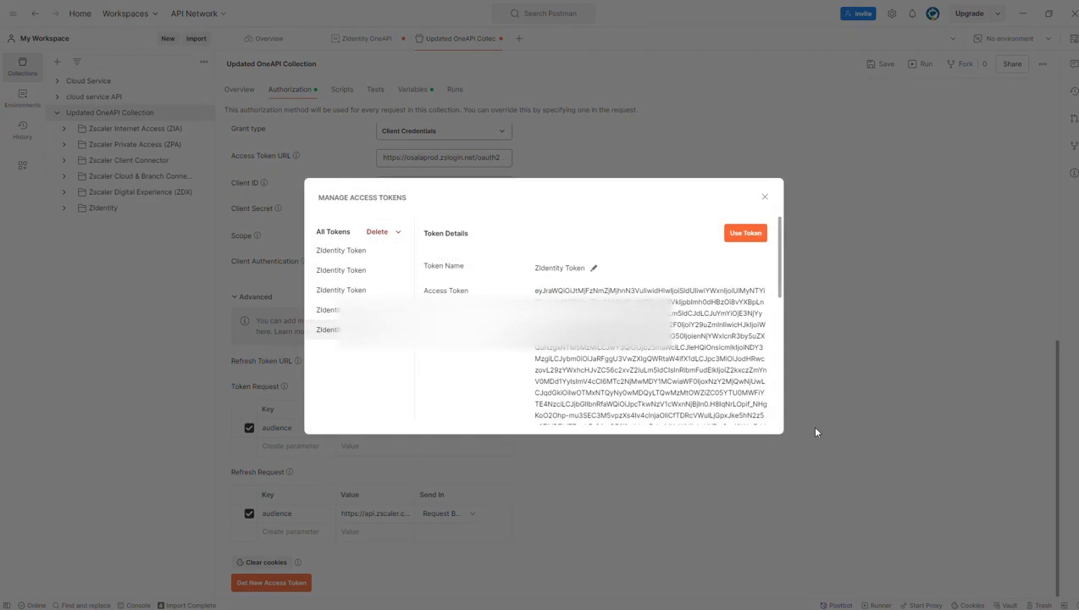
left_click(764, 233)
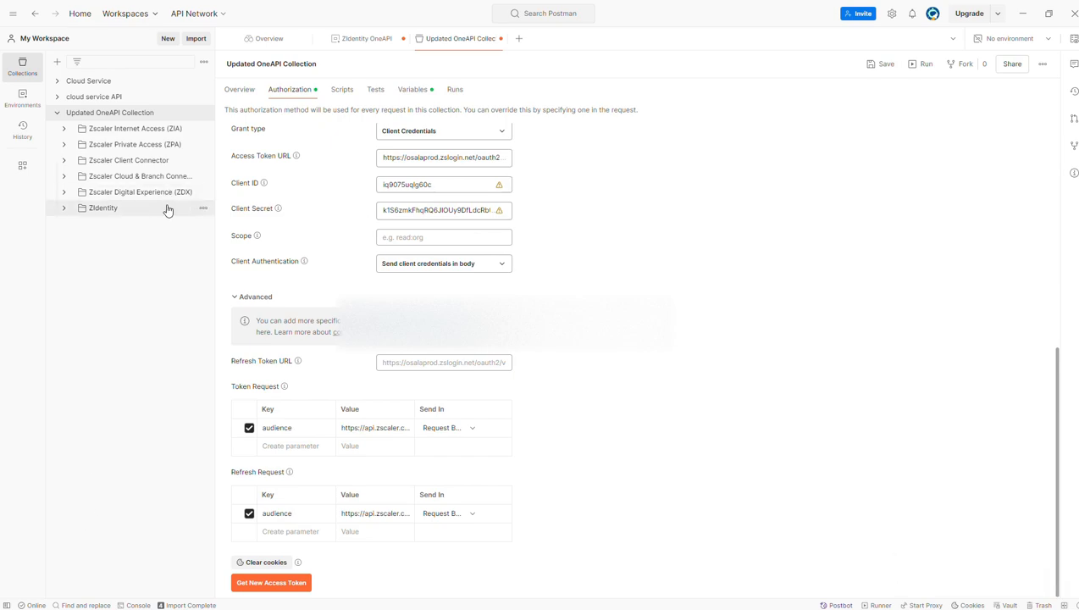
- Send the GET /users/{{userID}} request from the Zscaler Digital Experience (ZDX) users reports and examine the geo_loc and zs_loc data in its response
left_click(63, 194)
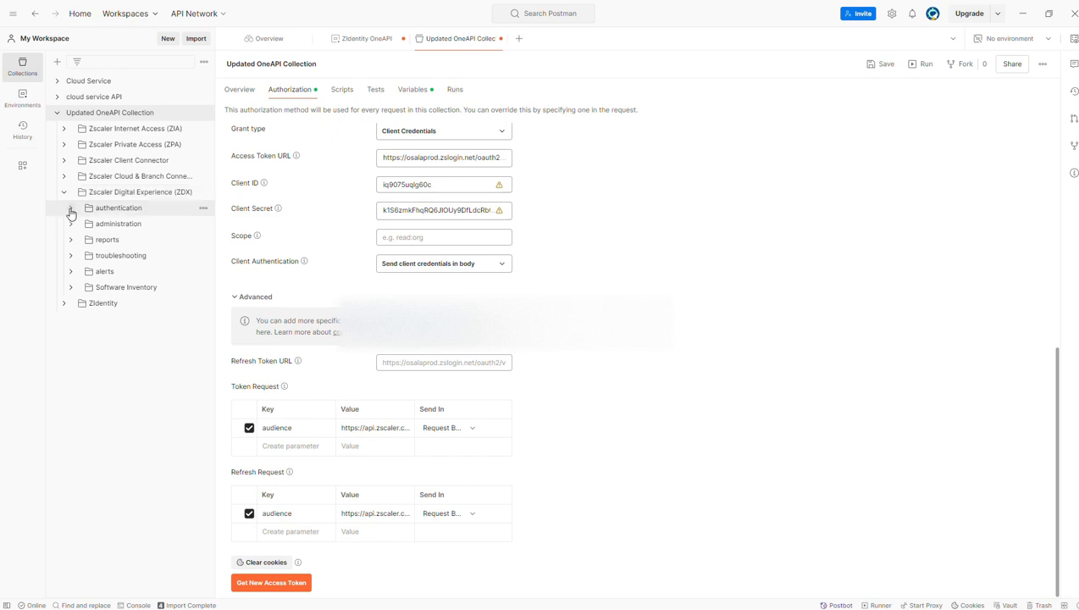
left_click(71, 242)
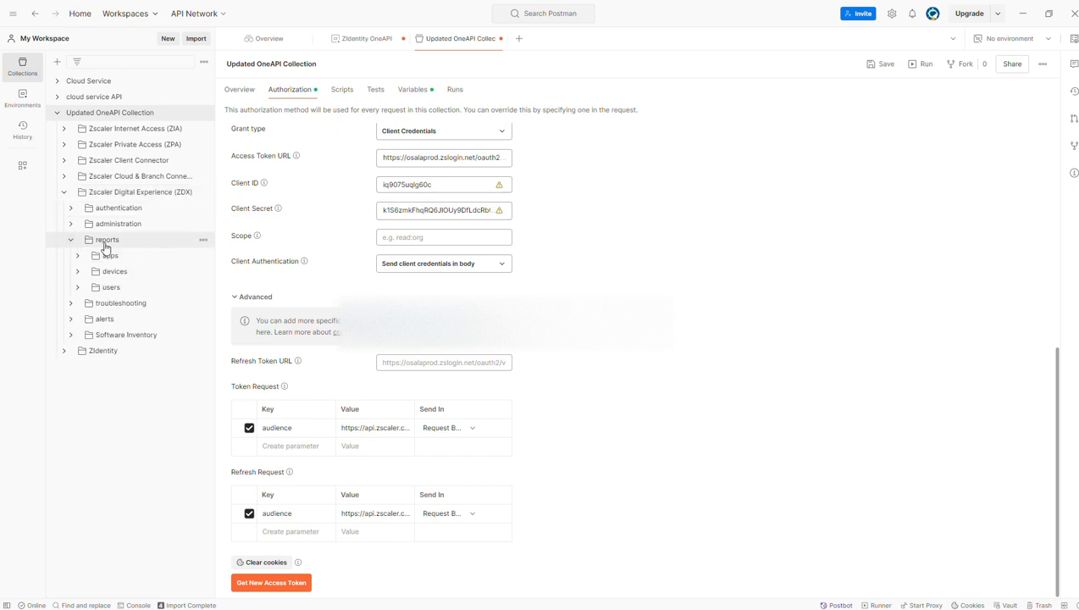
left_click(77, 287)
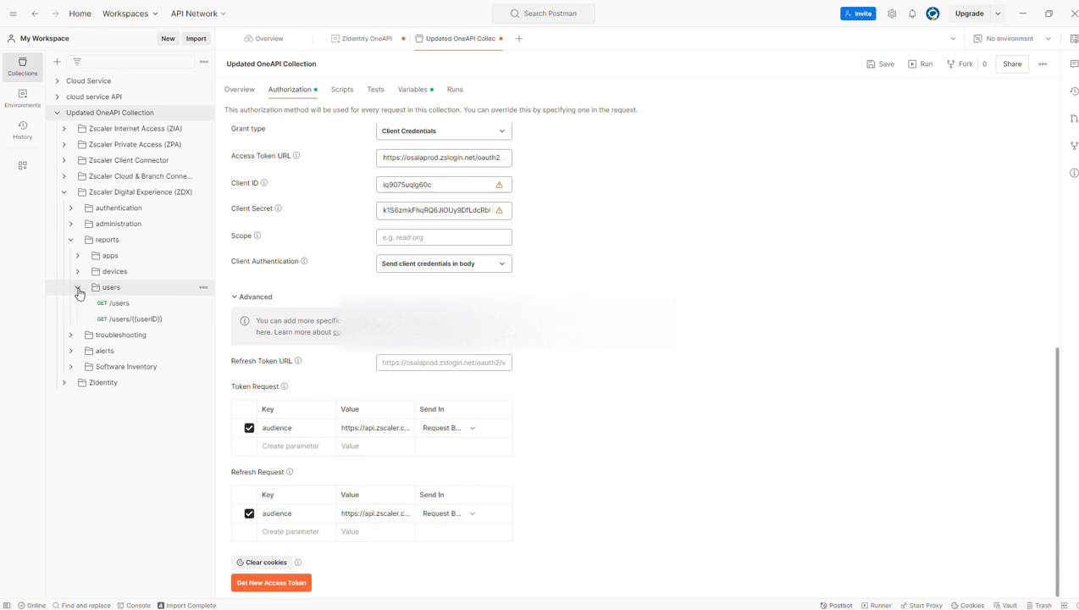
left_click(129, 322)
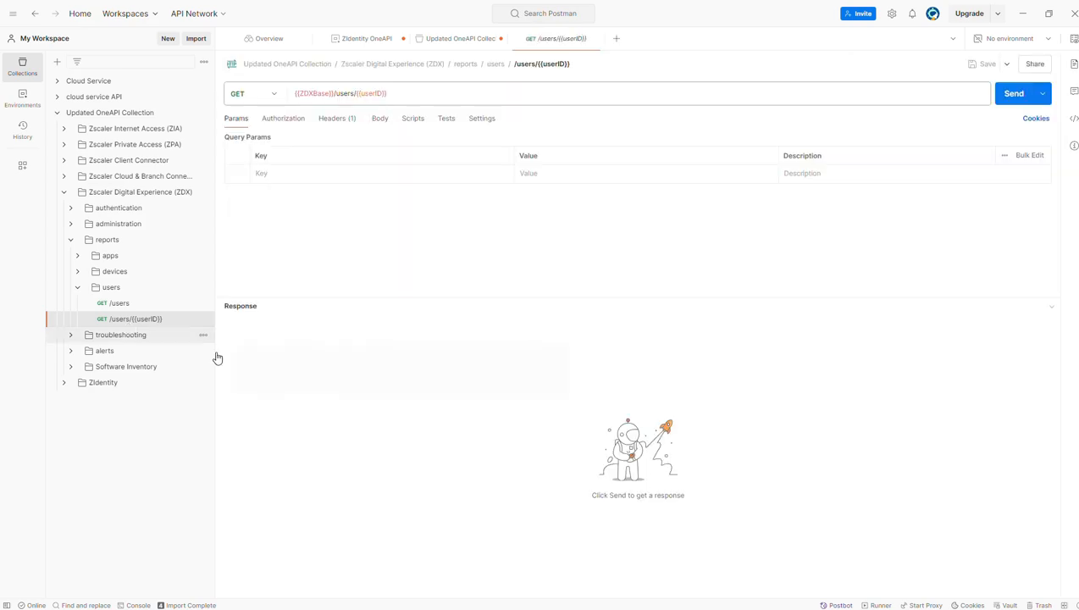
left_click(999, 100)
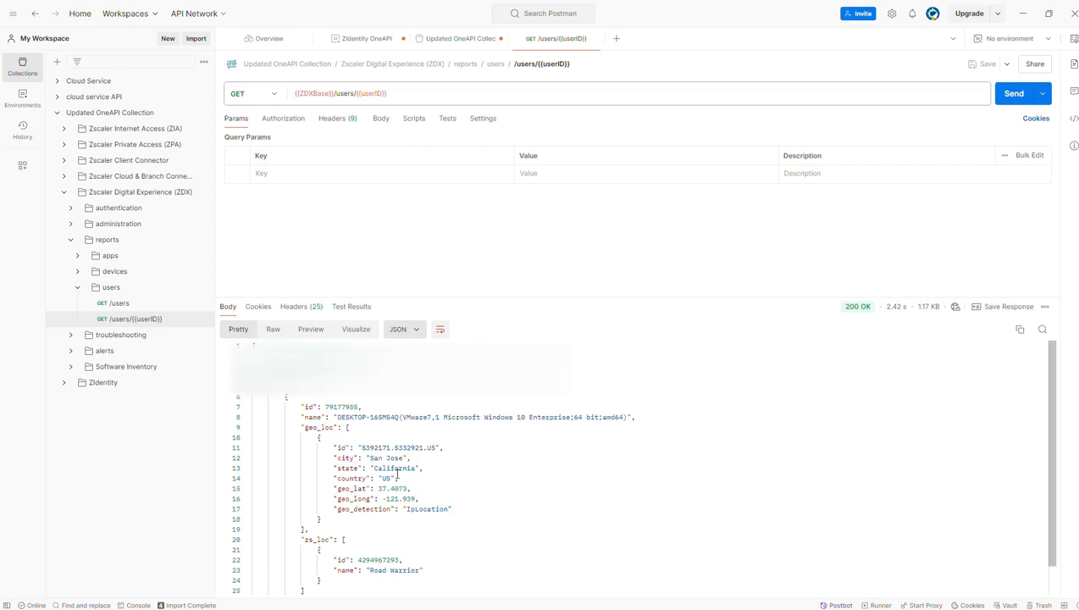
left_click_drag(337, 448, 434, 469)
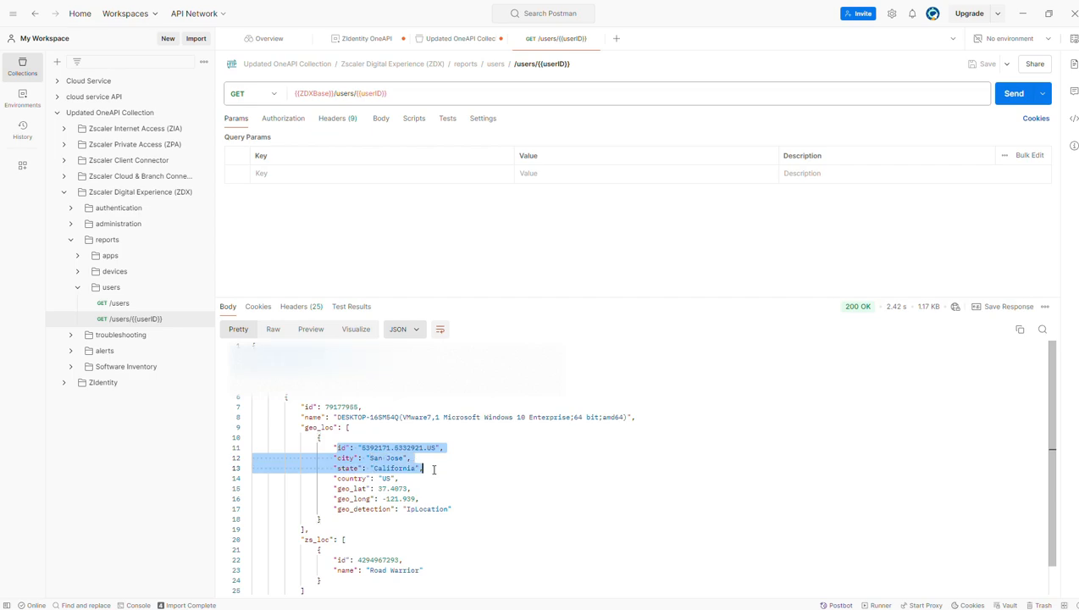
left_click_drag(425, 569, 300, 552)
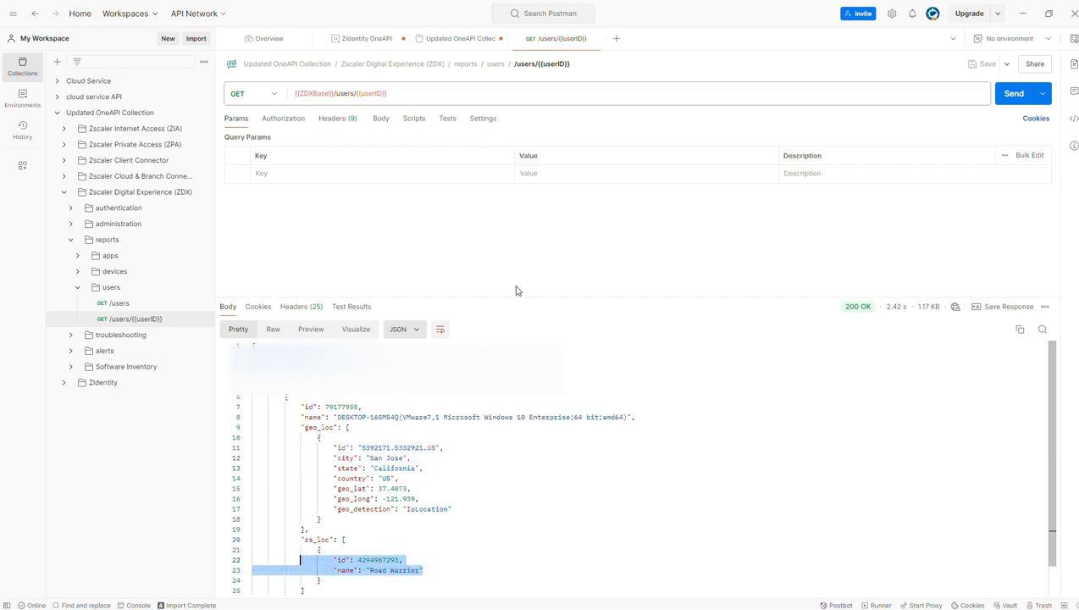